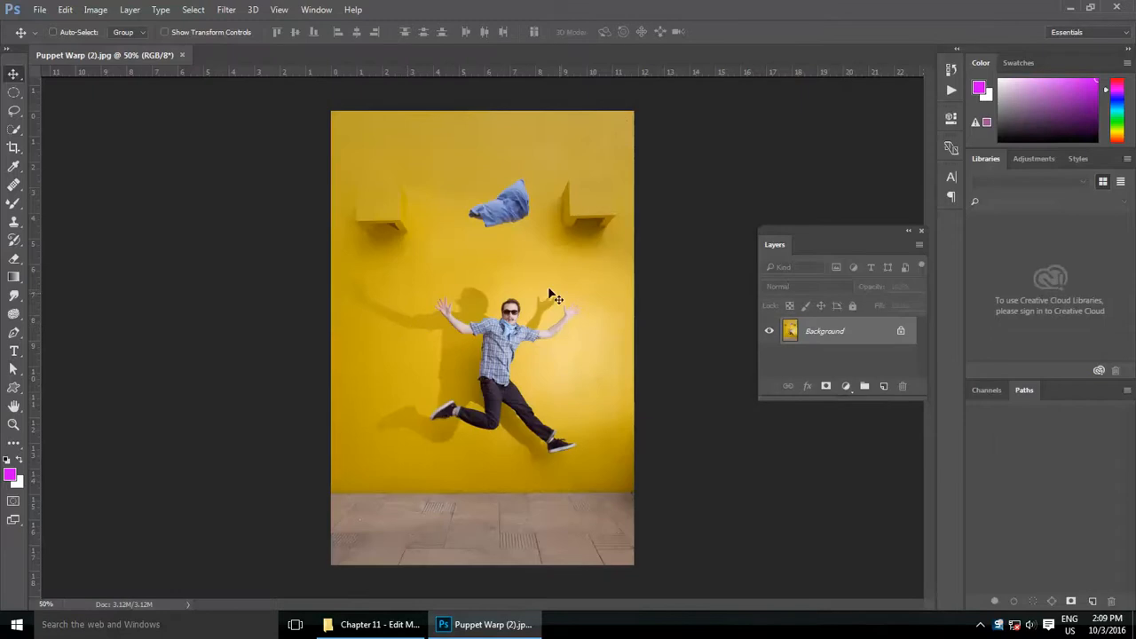
{"action": "scroll", "coordinate": [551, 295], "scroll_direction": "up", "scroll_amount": 1}
{"action": "left_click", "coordinate": [65, 9]}
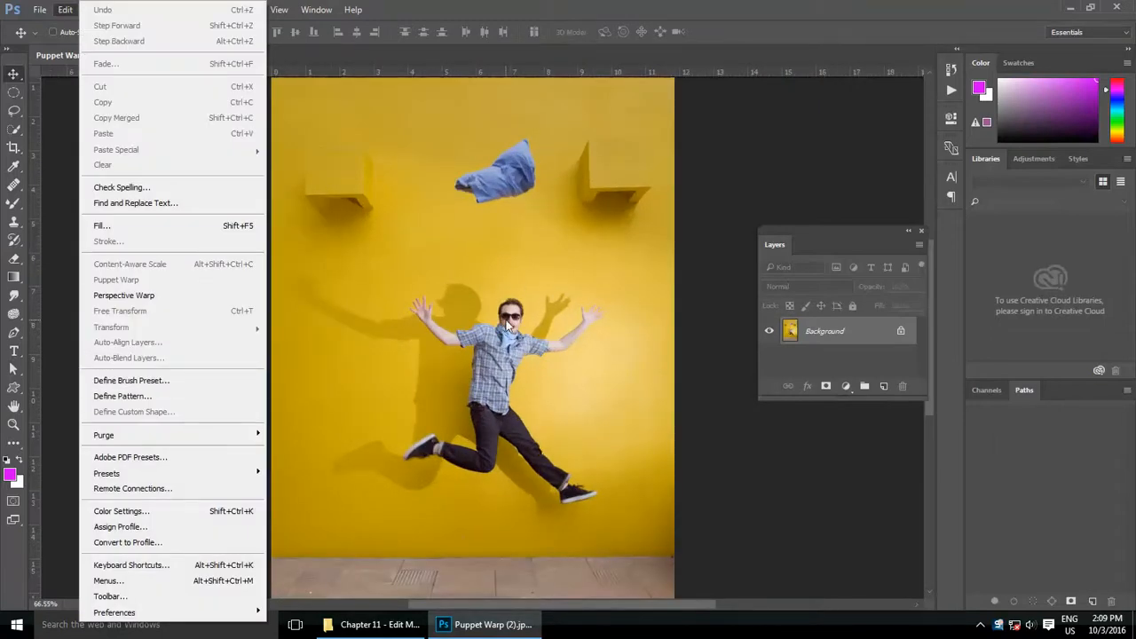
{"action": "left_click", "coordinate": [555, 379]}
{"action": "scroll", "coordinate": [530, 321], "scroll_direction": "up", "scroll_amount": 3}
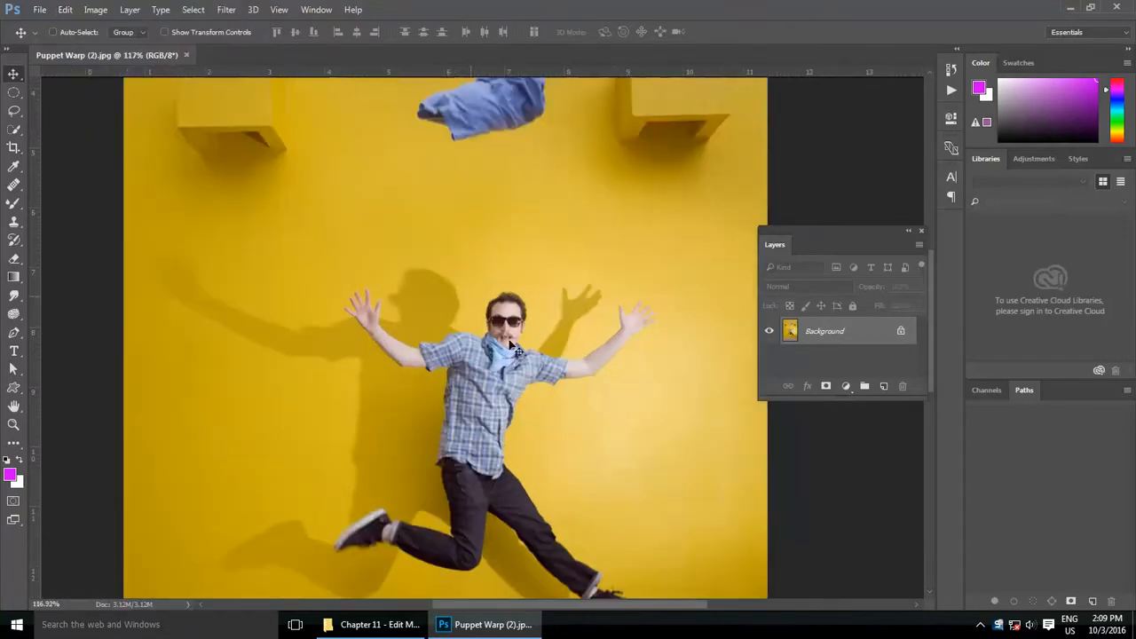
{"action": "scroll", "coordinate": [467, 383], "scroll_direction": "down", "scroll_amount": 3}
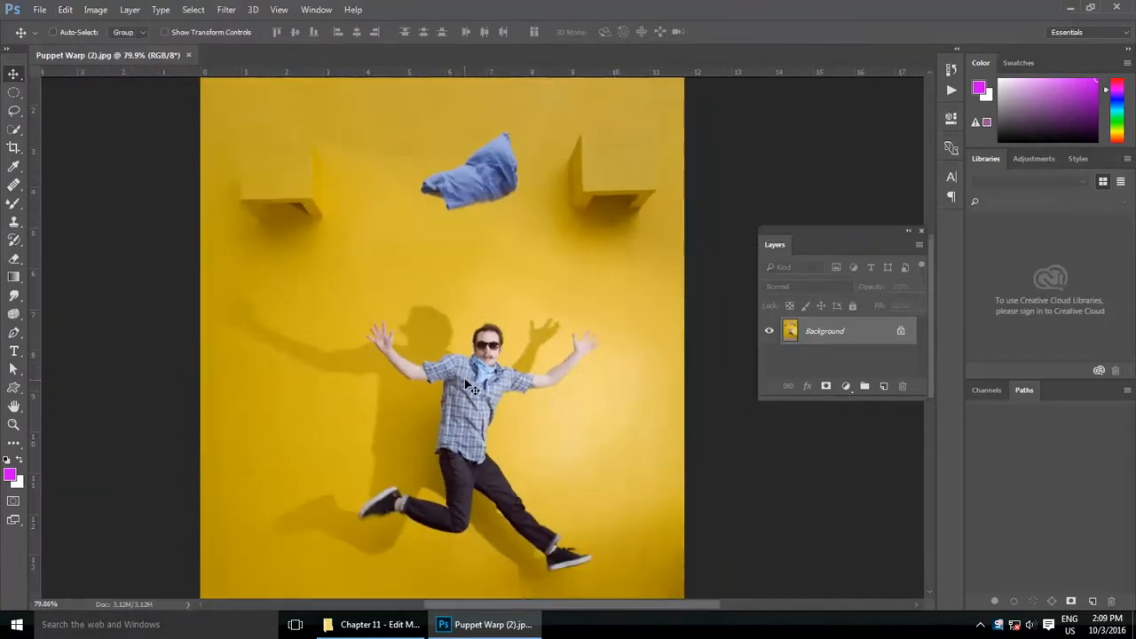
Step: Select the blue cloth floating above the man with the Quick Selection tool
{"action": "scroll", "coordinate": [533, 196], "scroll_direction": "up", "scroll_amount": 3}
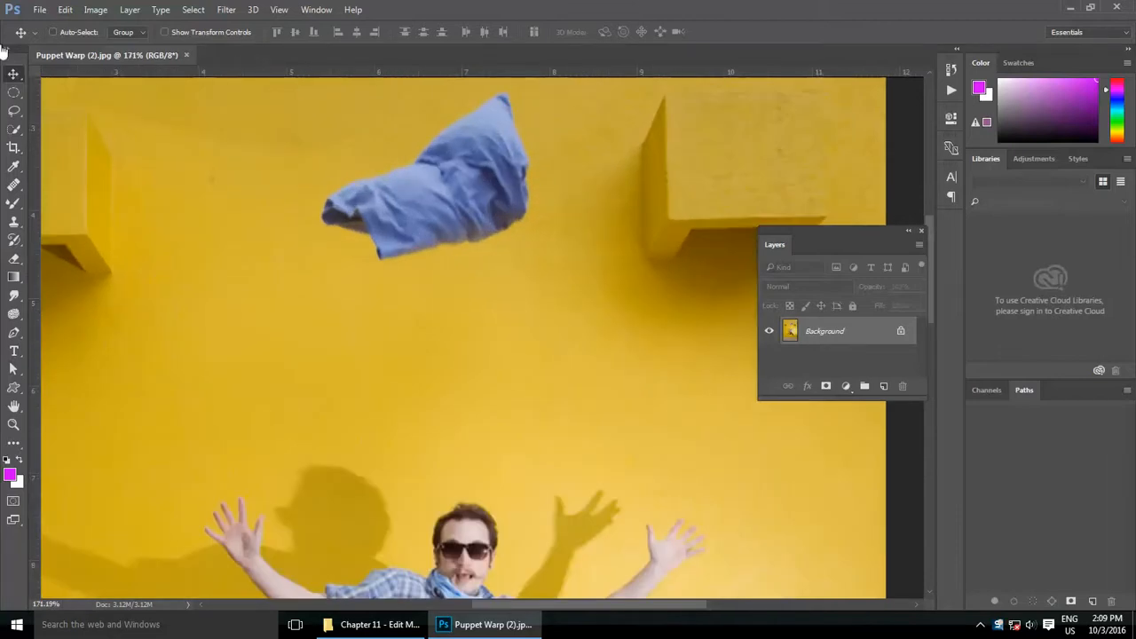
{"action": "right_click", "coordinate": [14, 93]}
{"action": "left_click", "coordinate": [13, 131]}
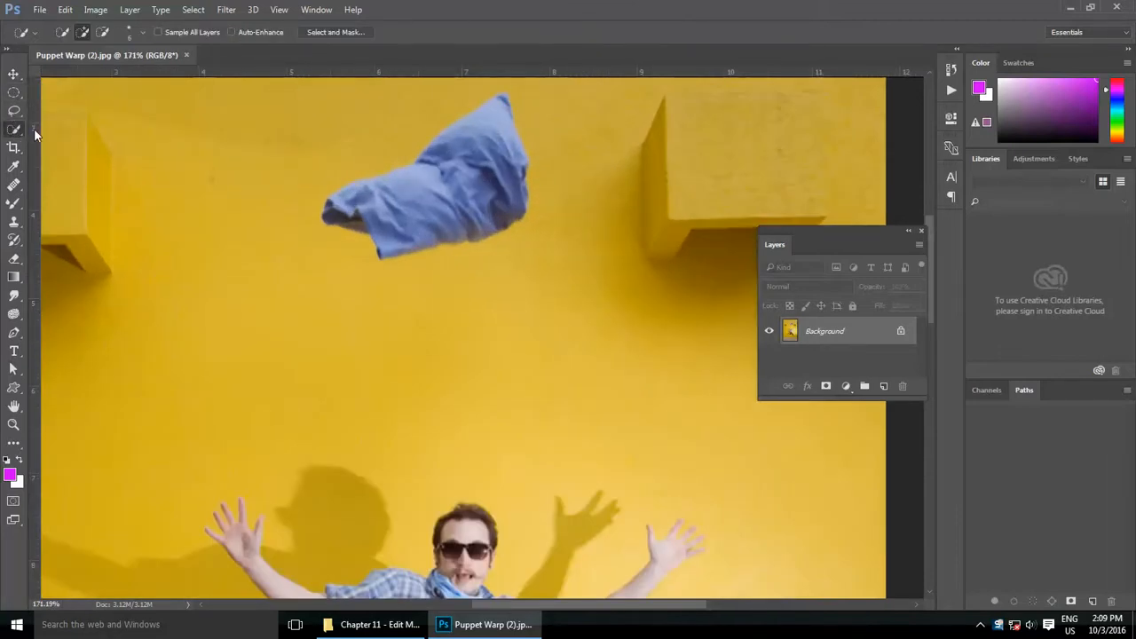
{"action": "right_click", "coordinate": [11, 131]}
{"action": "left_click", "coordinate": [53, 130]}
{"action": "mouse_move", "coordinate": [427, 203]}
{"action": "left_mouse_down"}
{"action": "mouse_move", "coordinate": [443, 169]}
{"action": "mouse_move", "coordinate": [497, 124]}
{"action": "left_mouse_up"}
Step: Free Transform the selected cloth, enlarging it to about 148% width and 169% height over its original spot
{"action": "left_click", "coordinate": [64, 9]}
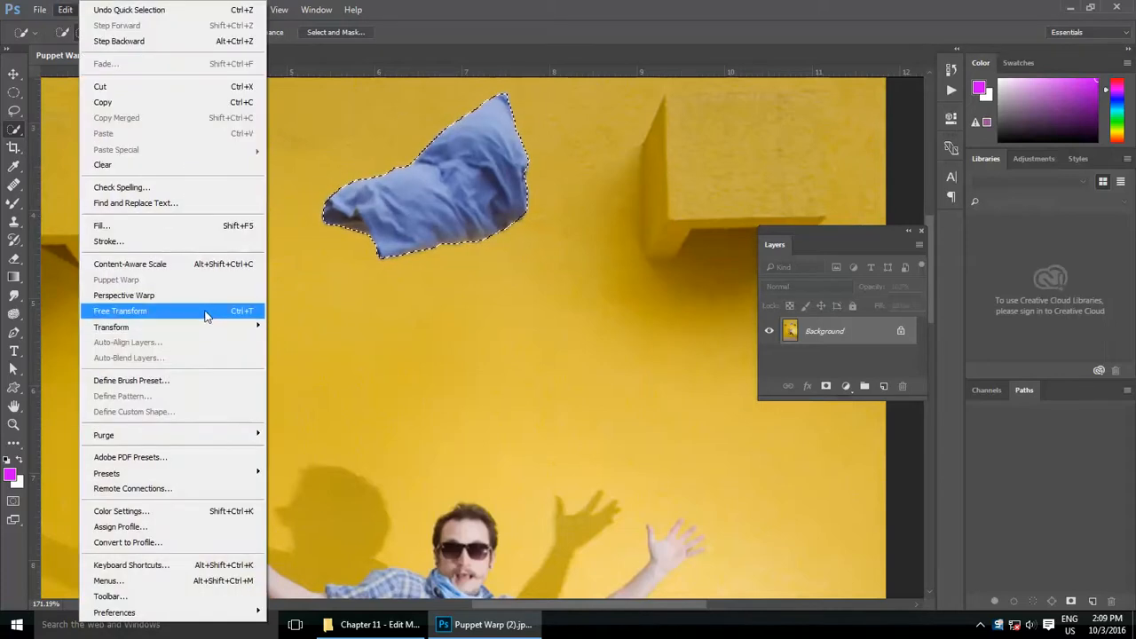
{"action": "left_click", "coordinate": [202, 310]}
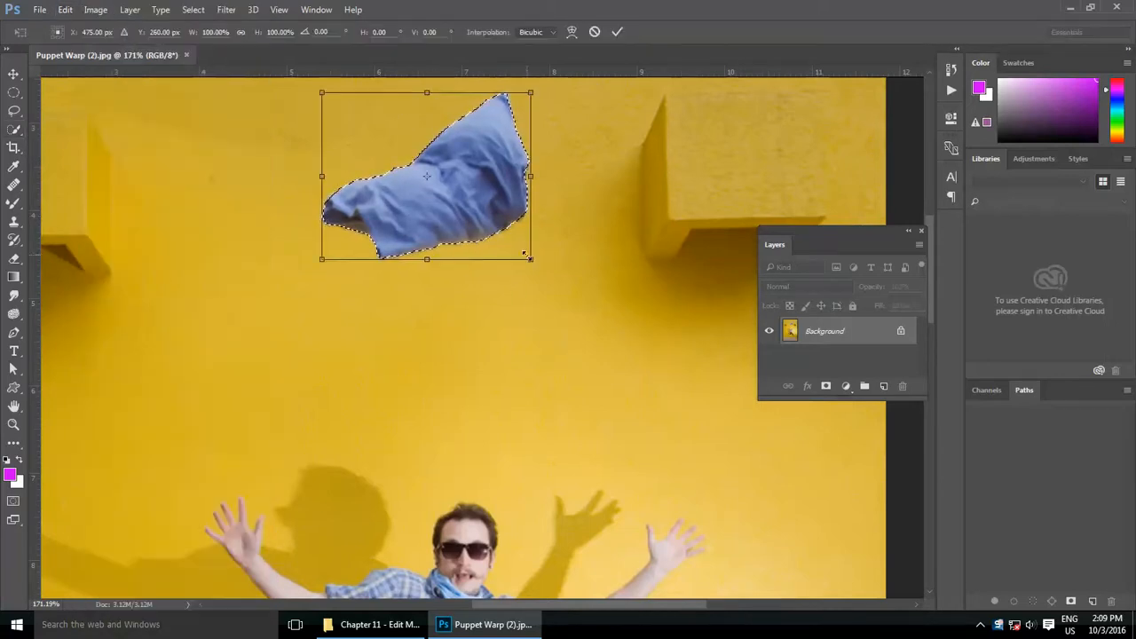
{"action": "left_click_drag", "start_coordinate": [525, 254], "coordinate": [598, 337]}
{"action": "left_click_drag", "start_coordinate": [479, 254], "coordinate": [388, 253]}
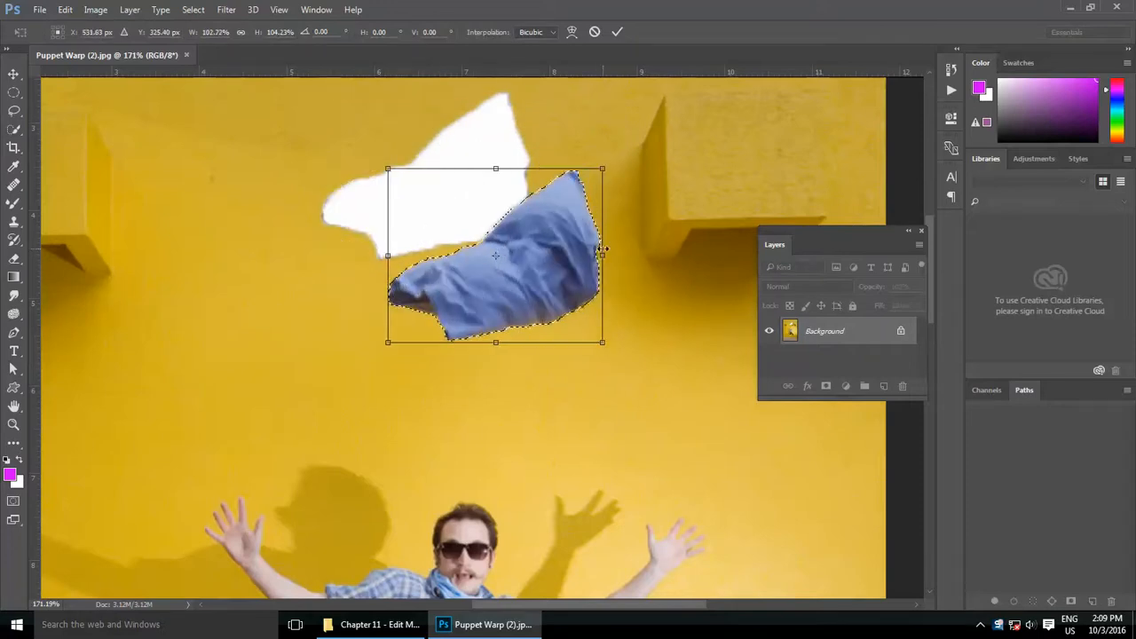
{"action": "left_click_drag", "start_coordinate": [602, 248], "coordinate": [489, 181]}
{"action": "left_click_drag", "start_coordinate": [429, 262], "coordinate": [426, 311]}
{"action": "left_click_drag", "start_coordinate": [448, 216], "coordinate": [466, 190]}
{"action": "left_click_drag", "start_coordinate": [563, 282], "coordinate": [620, 351]}
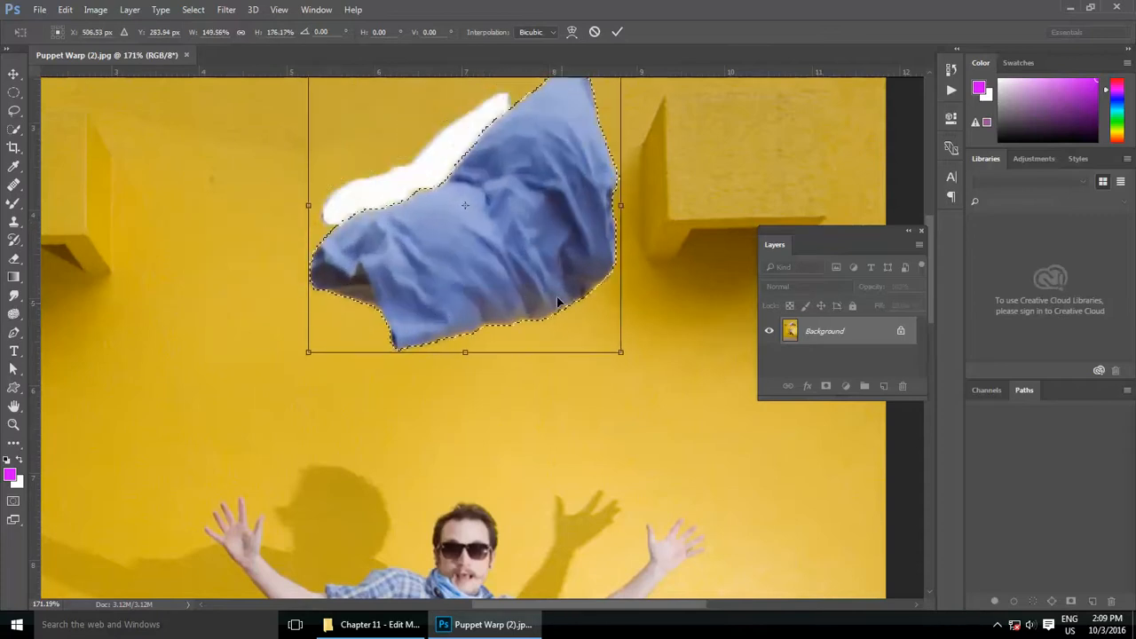
{"action": "left_click_drag", "start_coordinate": [557, 301], "coordinate": [497, 254]}
{"action": "key", "text": "ctrl+0"}
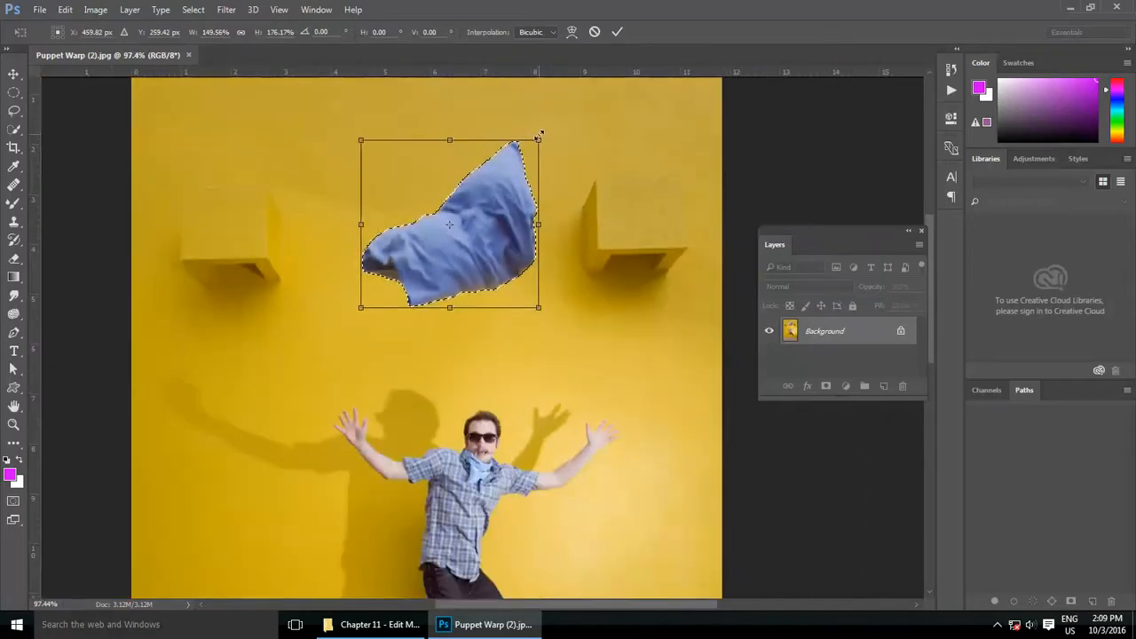
{"action": "left_click_drag", "start_coordinate": [539, 137], "coordinate": [536, 146]}
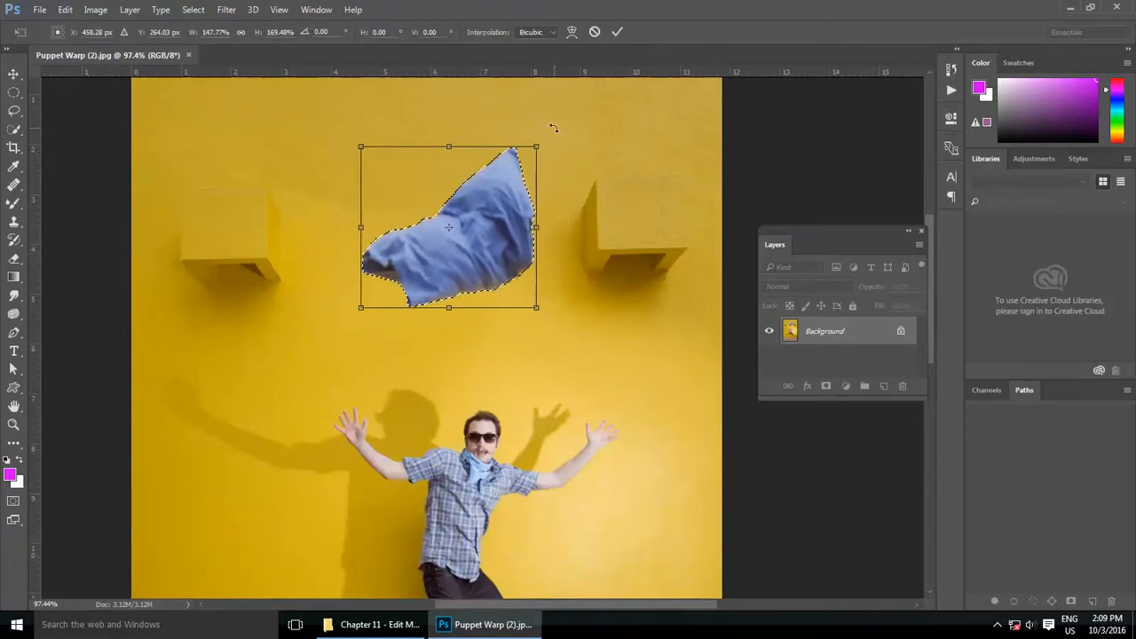
Step: Rotate the cloth about 11.4° clockwise, apply the transform and clear the selection
{"action": "left_click_drag", "start_coordinate": [553, 129], "coordinate": [394, 260]}
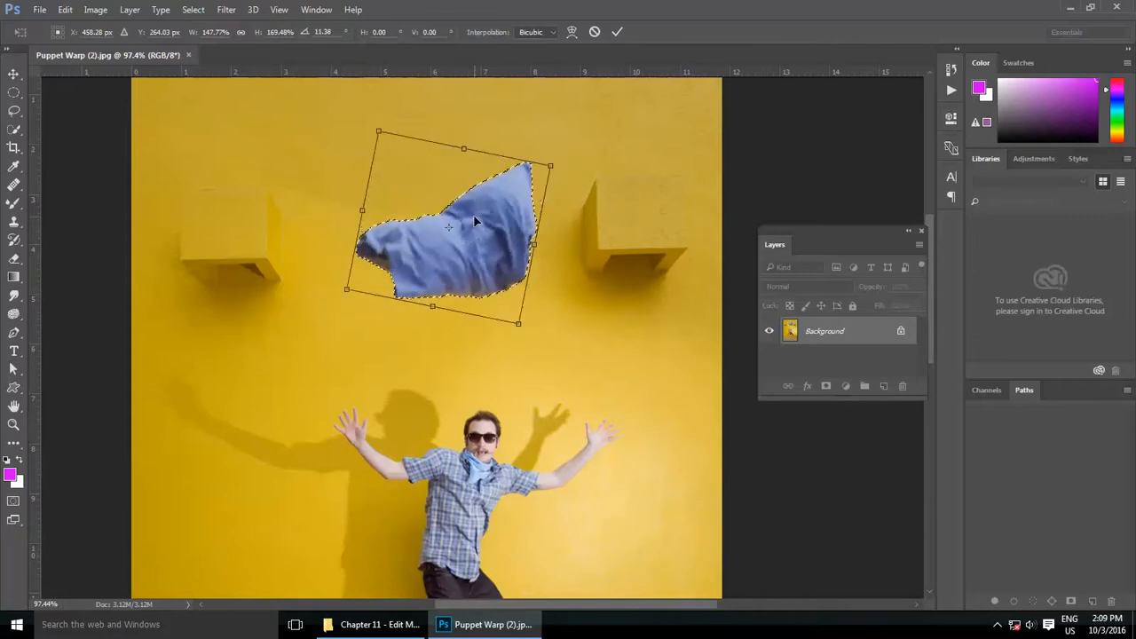
{"action": "left_click", "coordinate": [617, 34]}
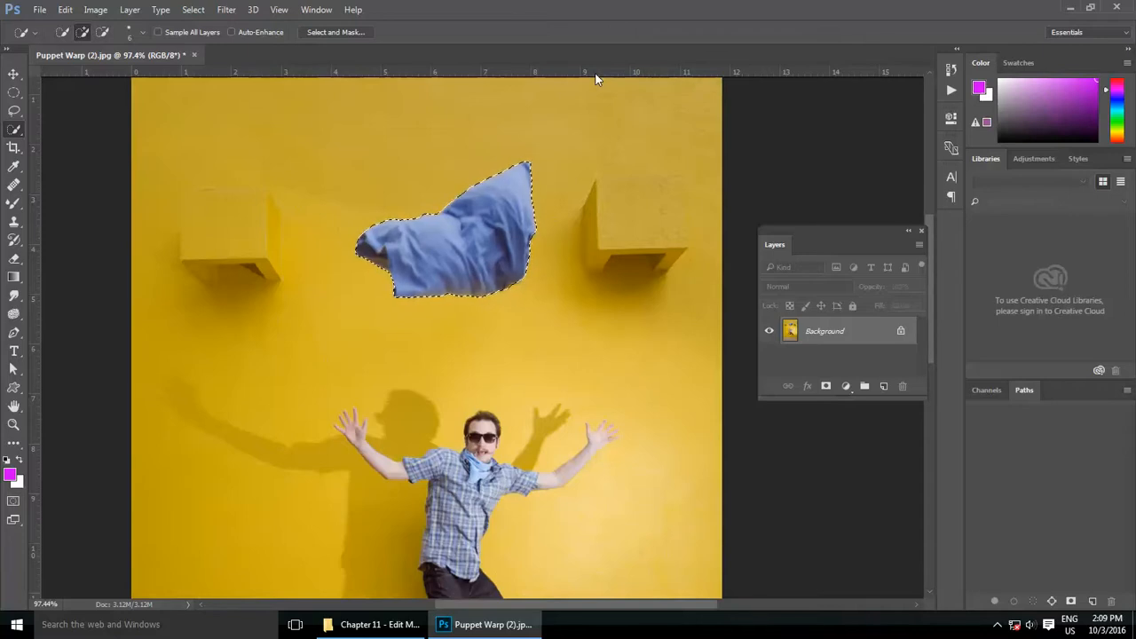
{"action": "scroll", "coordinate": [484, 160], "scroll_direction": "up", "scroll_amount": 5}
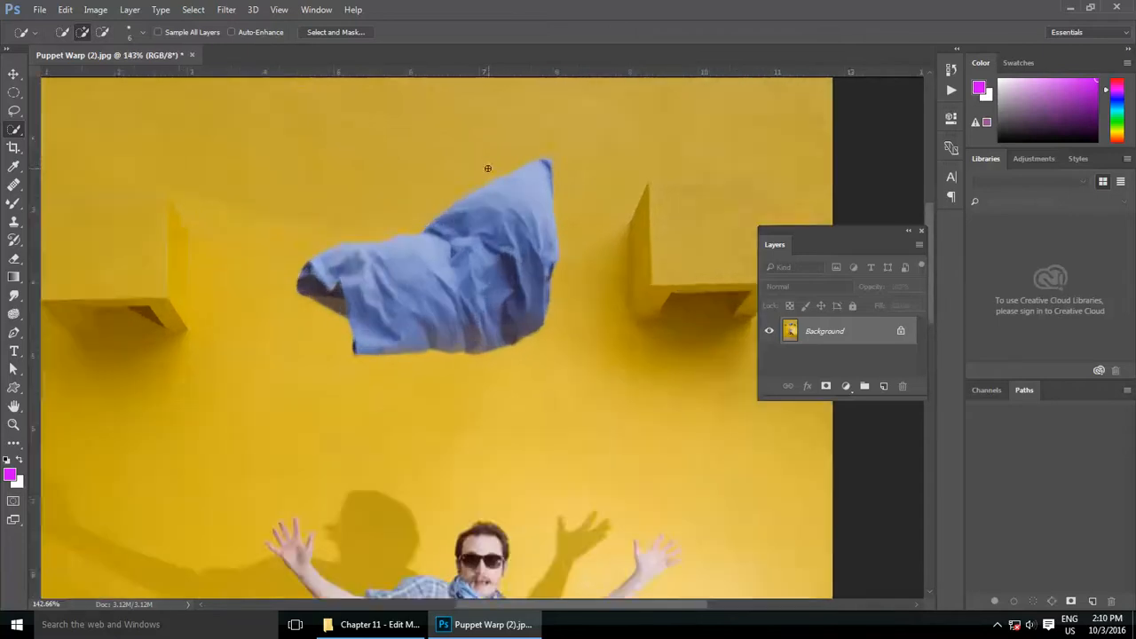
{"action": "scroll", "coordinate": [497, 265], "scroll_direction": "down", "scroll_amount": 3}
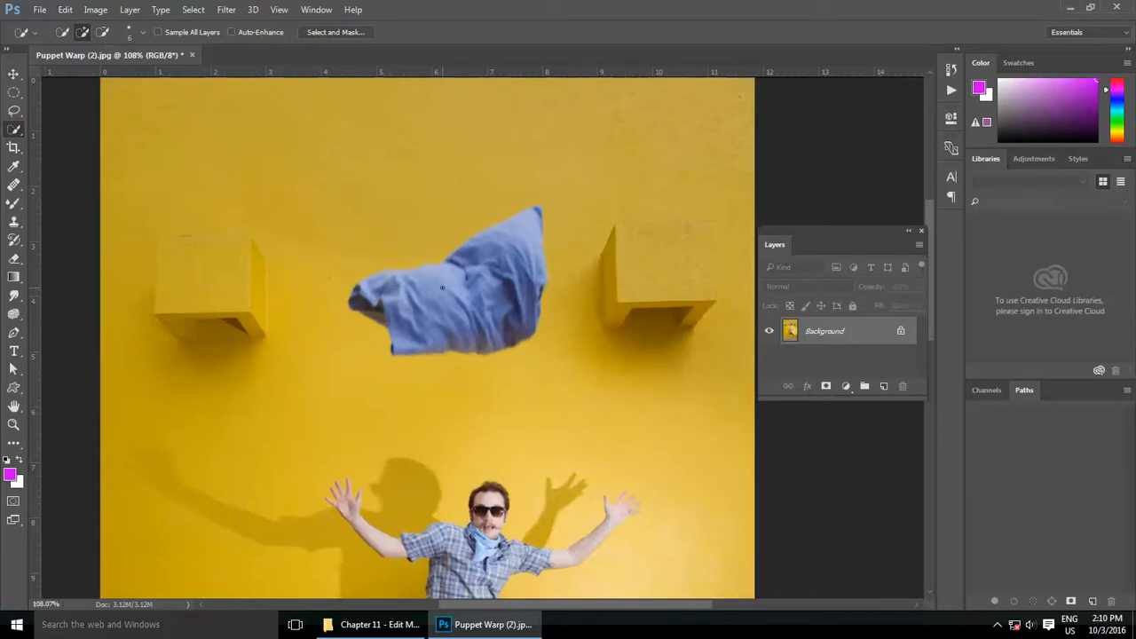
{"action": "scroll", "coordinate": [439, 206], "scroll_direction": "up", "scroll_amount": 3}
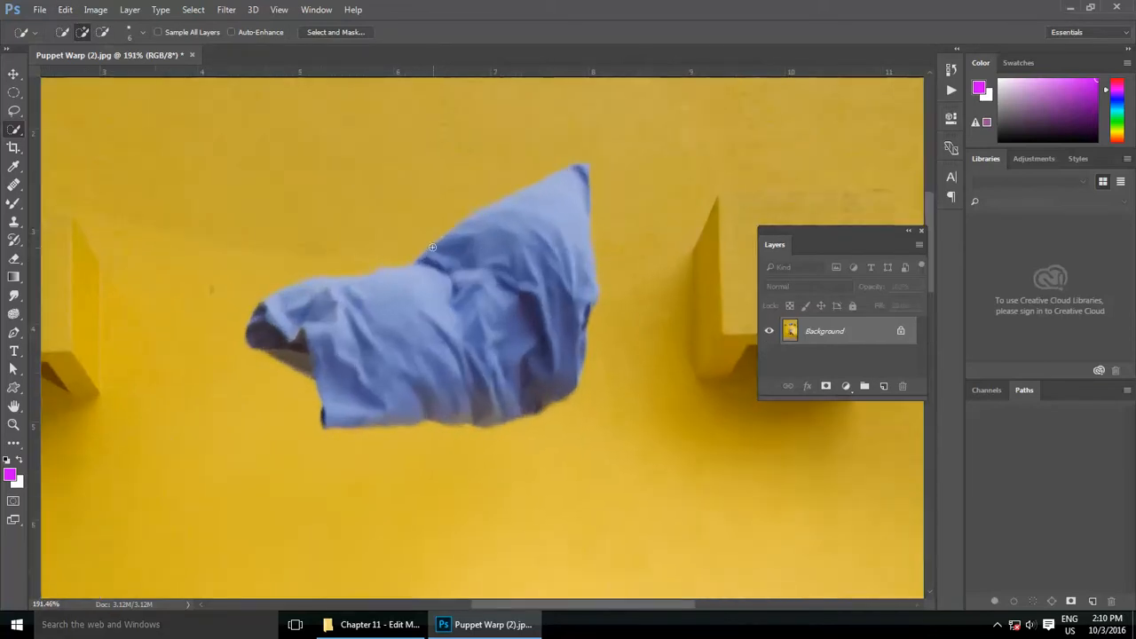
{"action": "left_click", "coordinate": [66, 12]}
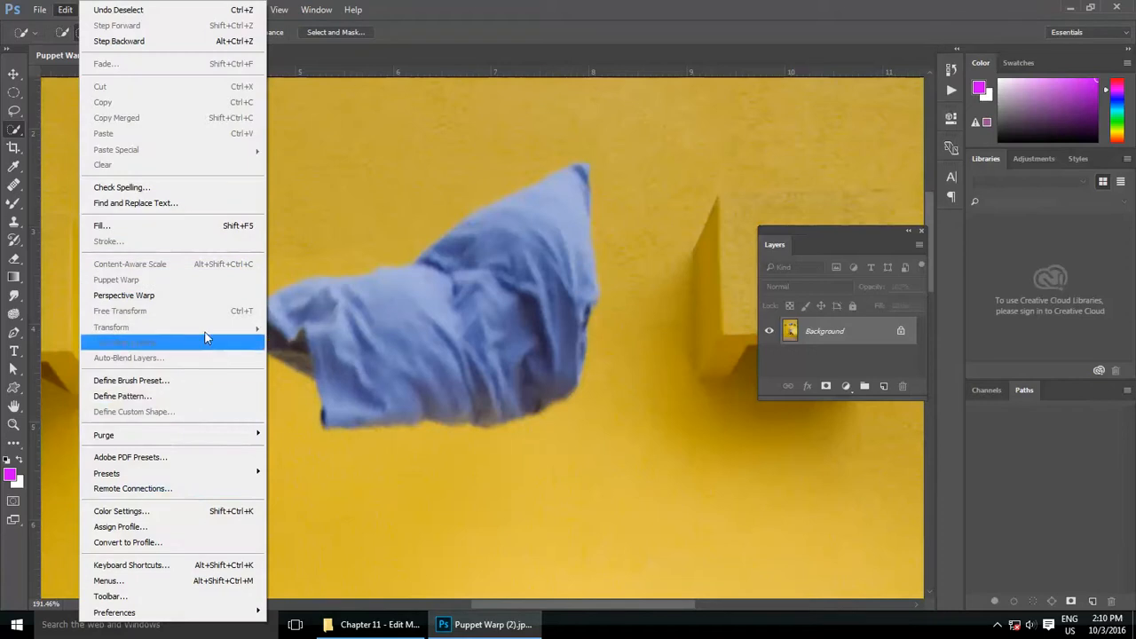
{"action": "left_click", "coordinate": [441, 314]}
Step: Select the jumping man's head, torso and both arms with the Quick Selection tool
{"action": "scroll", "coordinate": [370, 480], "scroll_direction": "down", "scroll_amount": 5}
{"action": "mouse_move", "coordinate": [332, 431]}
{"action": "left_mouse_down"}
{"action": "mouse_move", "coordinate": [309, 378]}
{"action": "mouse_move", "coordinate": [303, 394]}
{"action": "left_mouse_up"}
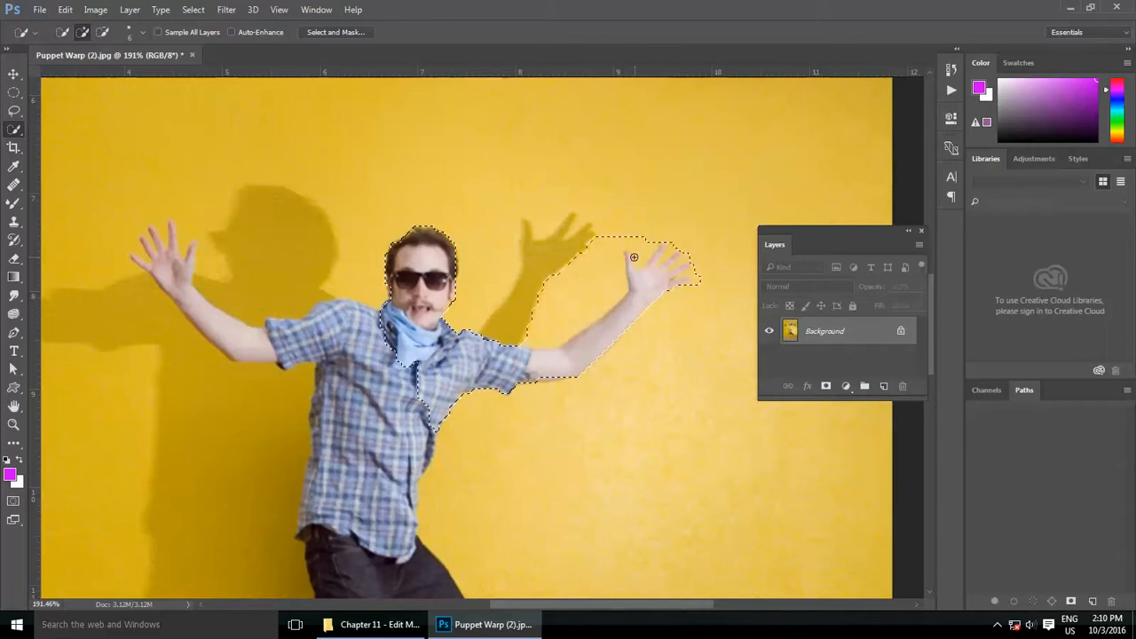
{"action": "mouse_move", "coordinate": [633, 257]}
{"action": "left_mouse_down"}
{"action": "mouse_move", "coordinate": [593, 258]}
{"action": "mouse_move", "coordinate": [669, 243]}
{"action": "mouse_move", "coordinate": [691, 258]}
{"action": "left_mouse_up"}
{"action": "left_click_drag", "start_coordinate": [393, 339], "coordinate": [273, 333]}
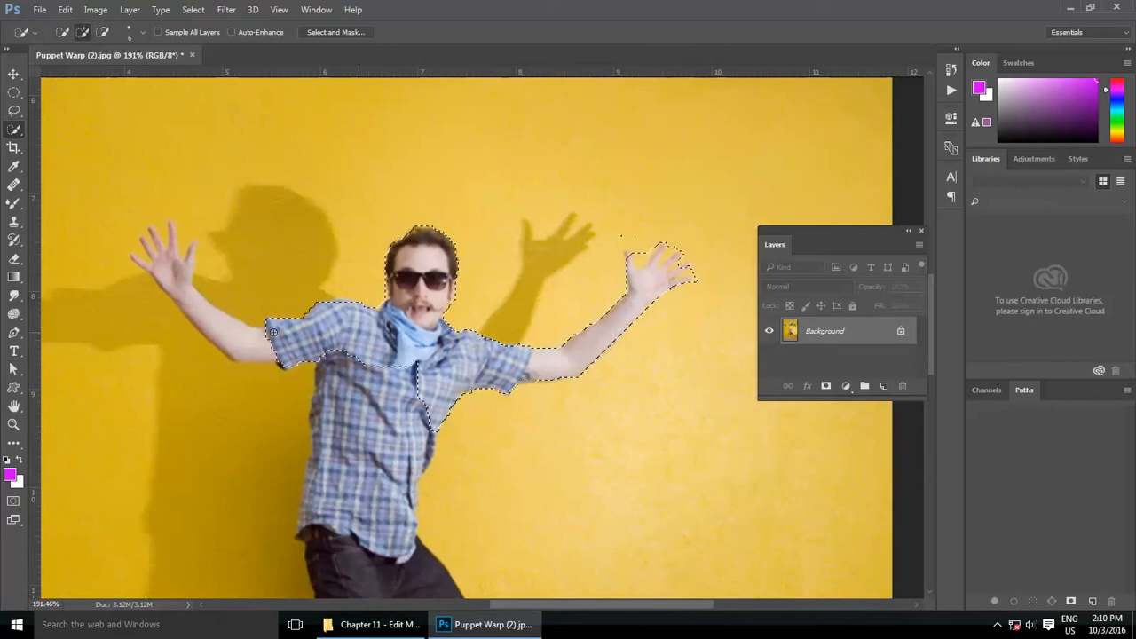
{"action": "left_click_drag", "start_coordinate": [142, 247], "coordinate": [147, 241]}
Step: Extend the selection over the man's two shoes so his whole figure is included
{"action": "scroll", "coordinate": [312, 342], "scroll_direction": "down", "scroll_amount": 5}
{"action": "scroll", "coordinate": [312, 342], "scroll_direction": "right", "scroll_amount": 2}
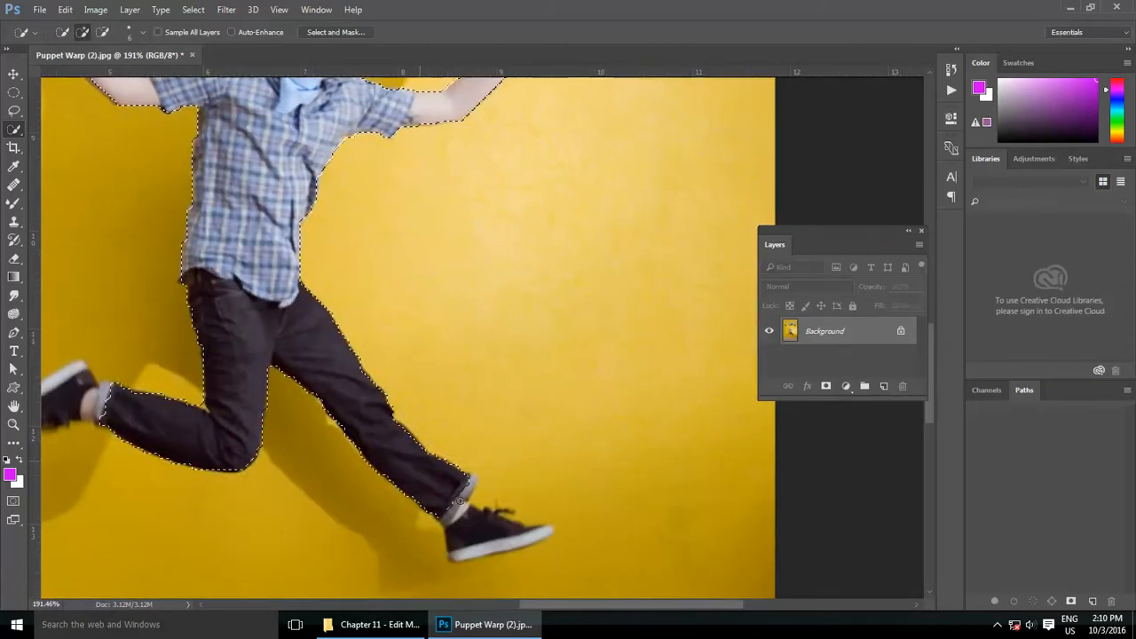
{"action": "left_click_drag", "start_coordinate": [476, 497], "coordinate": [497, 515]}
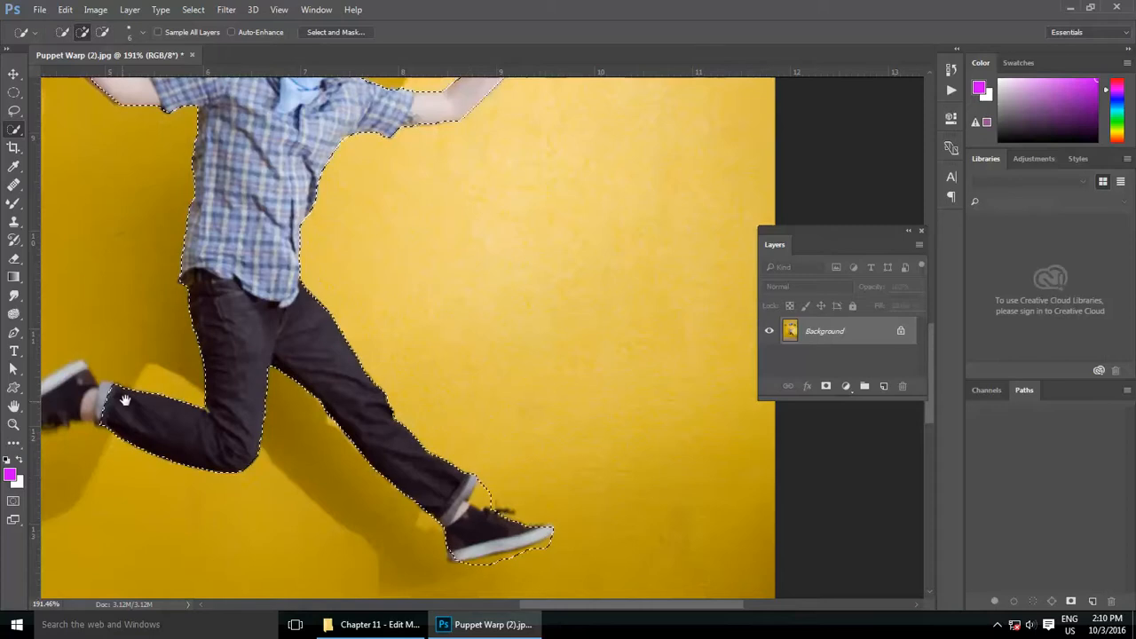
{"action": "scroll", "coordinate": [476, 497], "scroll_direction": "left", "scroll_amount": 3}
{"action": "left_click_drag", "start_coordinate": [244, 380], "coordinate": [211, 406]}
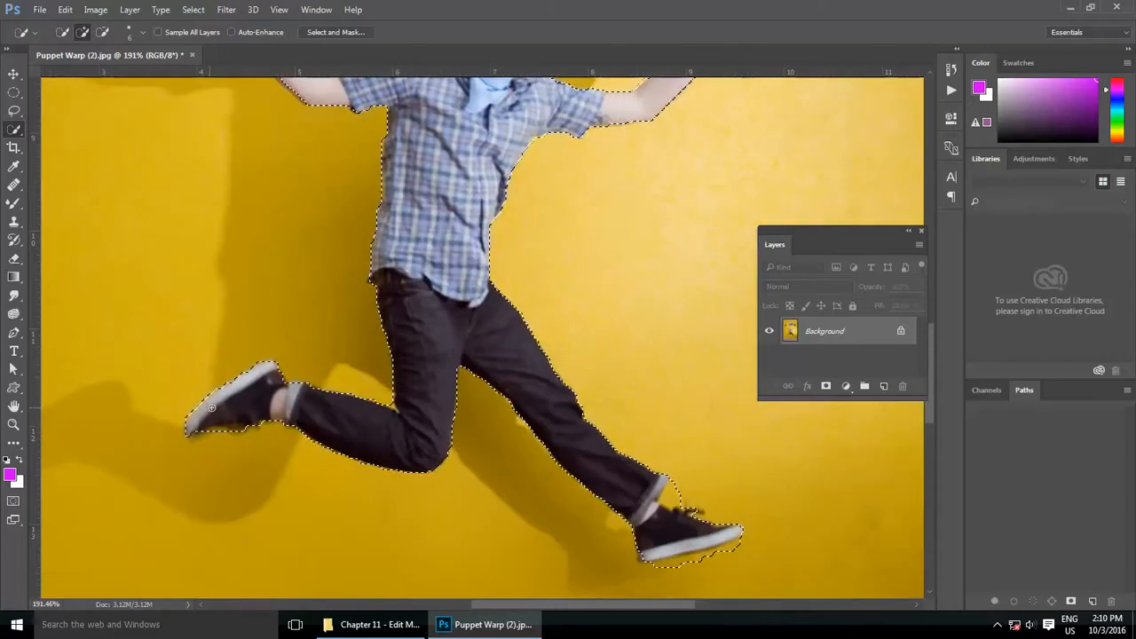
Step: Try to shrink the selected man with Scale to about 96% width and 85% height, and cancel the transform
{"action": "left_click", "coordinate": [65, 9]}
{"action": "mouse_move", "coordinate": [221, 330]}
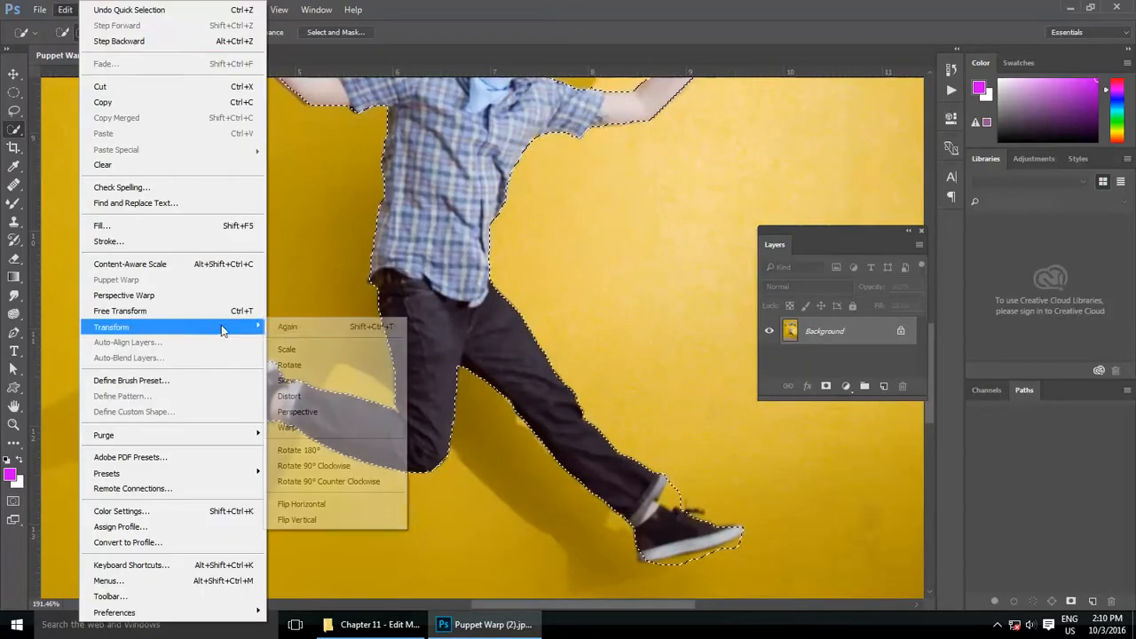
{"action": "left_click", "coordinate": [306, 349]}
{"action": "key", "text": "ctrl+0"}
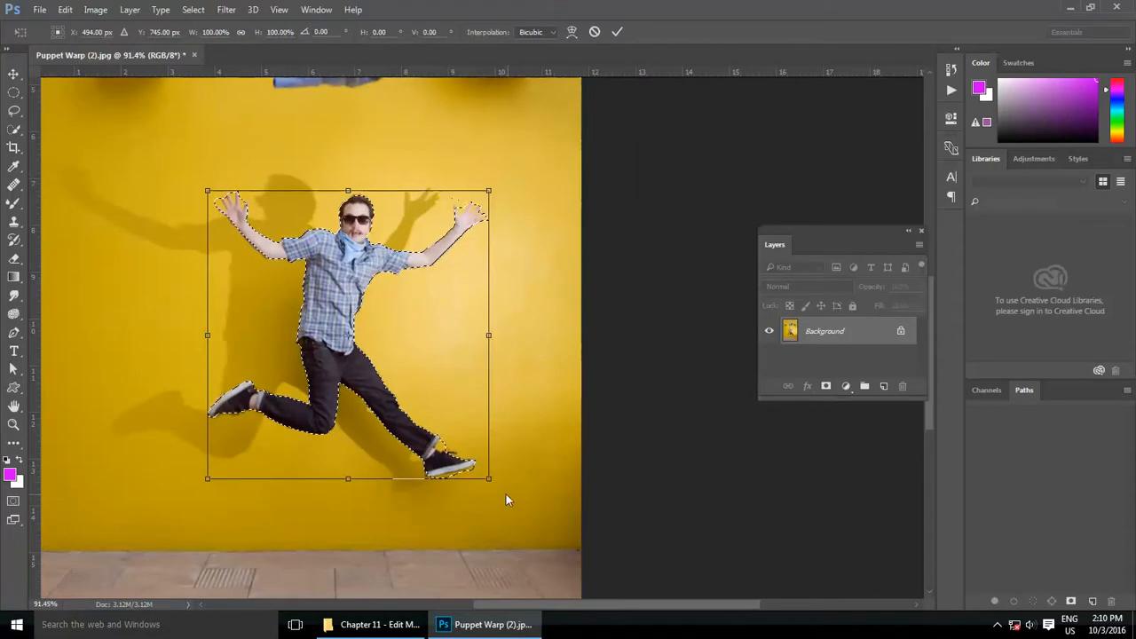
{"action": "left_click_drag", "start_coordinate": [491, 481], "coordinate": [479, 431]}
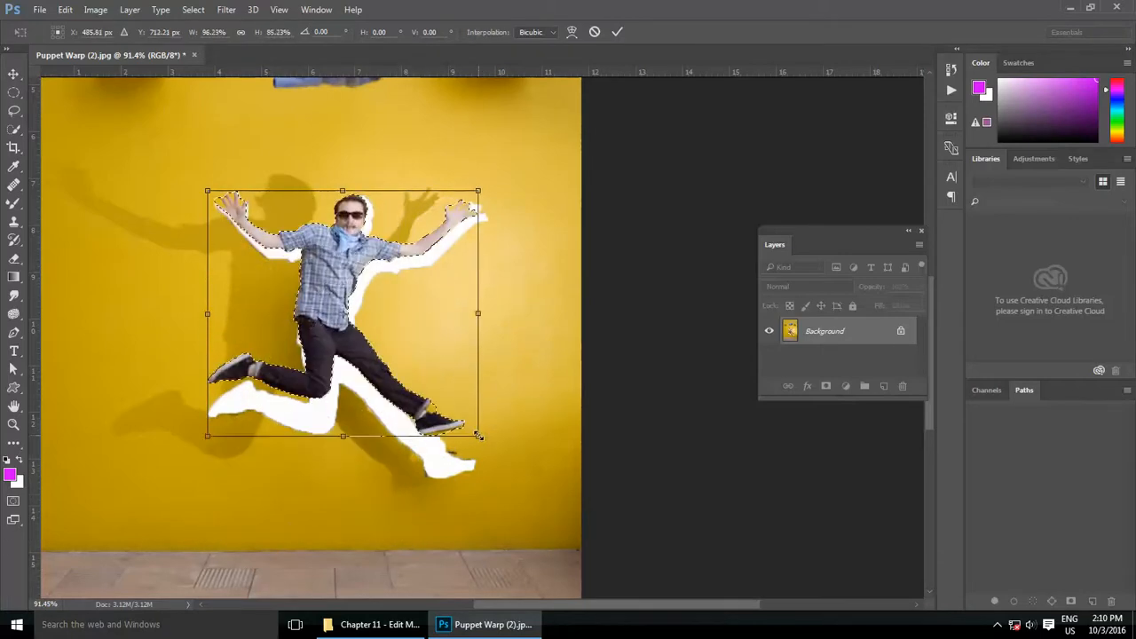
{"action": "left_click", "coordinate": [594, 32]}
Step: Try to enlarge the selected man with Scale to about 113% width and 136% height, and cancel the transform
{"action": "left_click", "coordinate": [67, 11]}
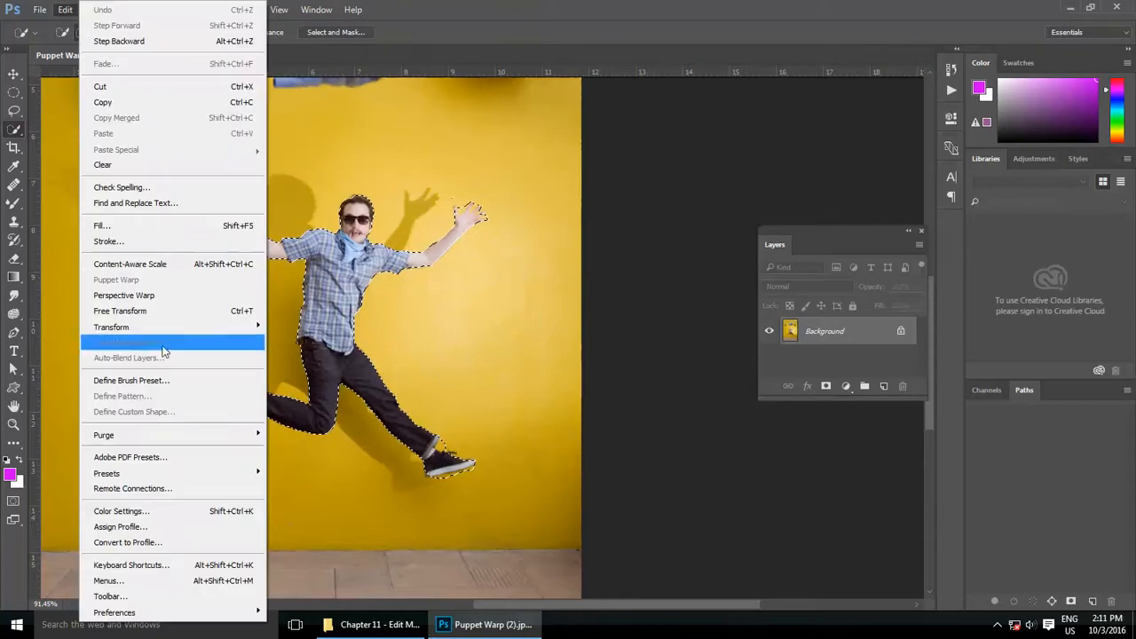
{"action": "mouse_move", "coordinate": [259, 327]}
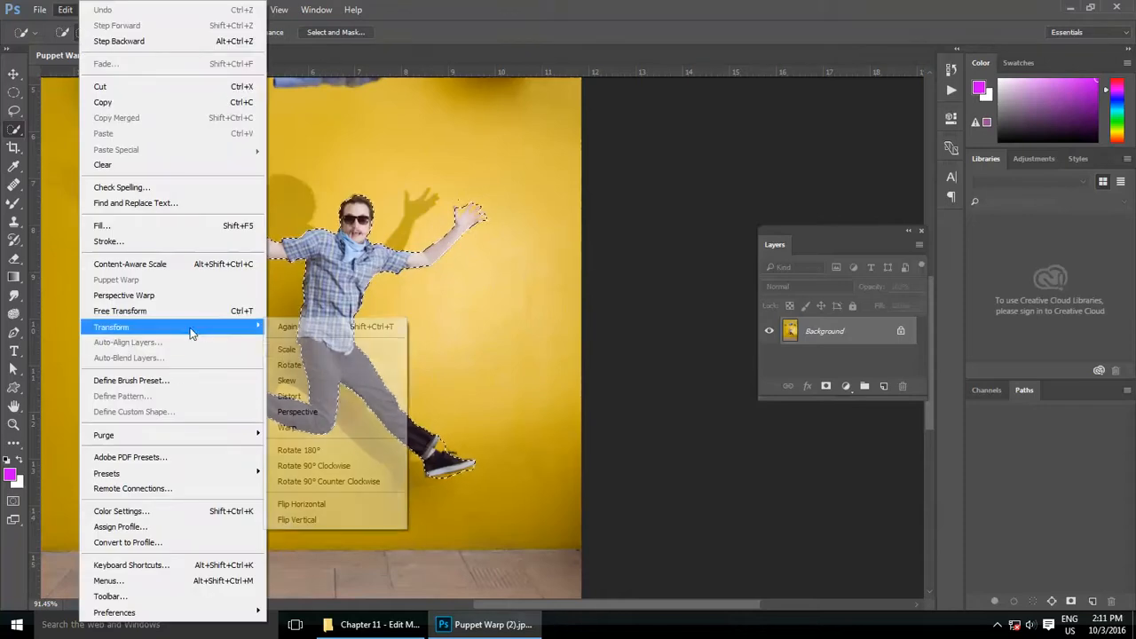
{"action": "left_click", "coordinate": [286, 349]}
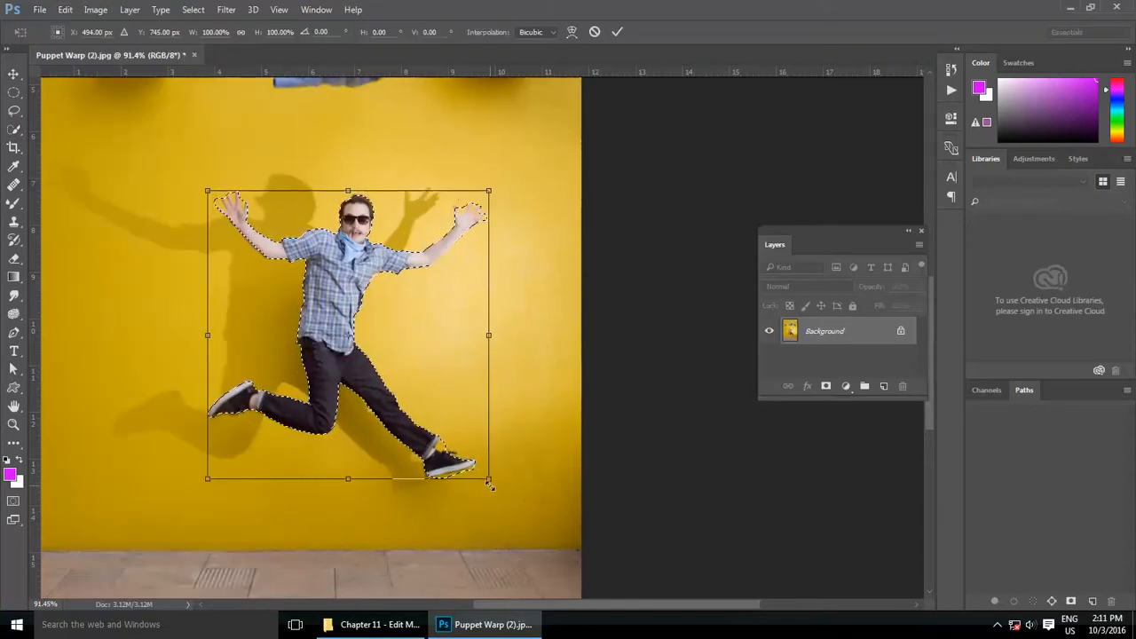
{"action": "mouse_move", "coordinate": [490, 488]}
{"action": "left_mouse_down"}
{"action": "mouse_move", "coordinate": [541, 538]}
{"action": "mouse_move", "coordinate": [337, 374]}
{"action": "mouse_move", "coordinate": [488, 489]}
{"action": "mouse_move", "coordinate": [506, 486]}
{"action": "left_mouse_up"}
{"action": "mouse_move", "coordinate": [507, 190]}
{"action": "left_mouse_down"}
{"action": "mouse_move", "coordinate": [563, 140]}
{"action": "mouse_move", "coordinate": [532, 157]}
{"action": "mouse_move", "coordinate": [347, 381]}
{"action": "mouse_move", "coordinate": [395, 318]}
{"action": "mouse_move", "coordinate": [523, 209]}
{"action": "mouse_move", "coordinate": [494, 202]}
{"action": "left_mouse_up"}
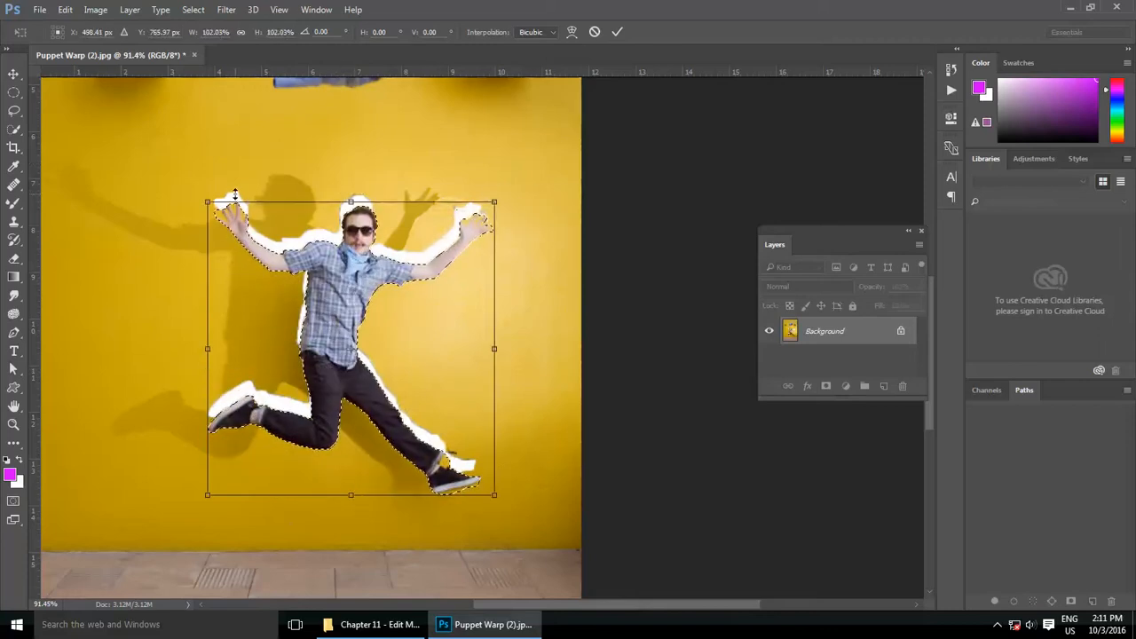
{"action": "left_click_drag", "start_coordinate": [235, 195], "coordinate": [235, 136]}
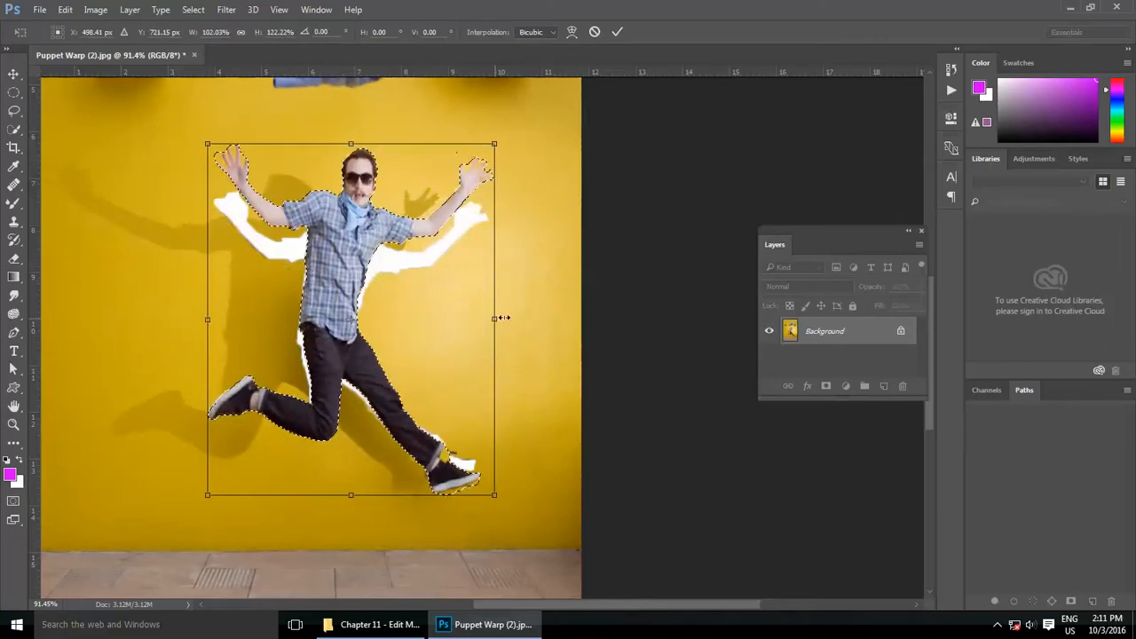
{"action": "left_click_drag", "start_coordinate": [503, 317], "coordinate": [525, 338]}
{"action": "left_click_drag", "start_coordinate": [366, 495], "coordinate": [365, 534]}
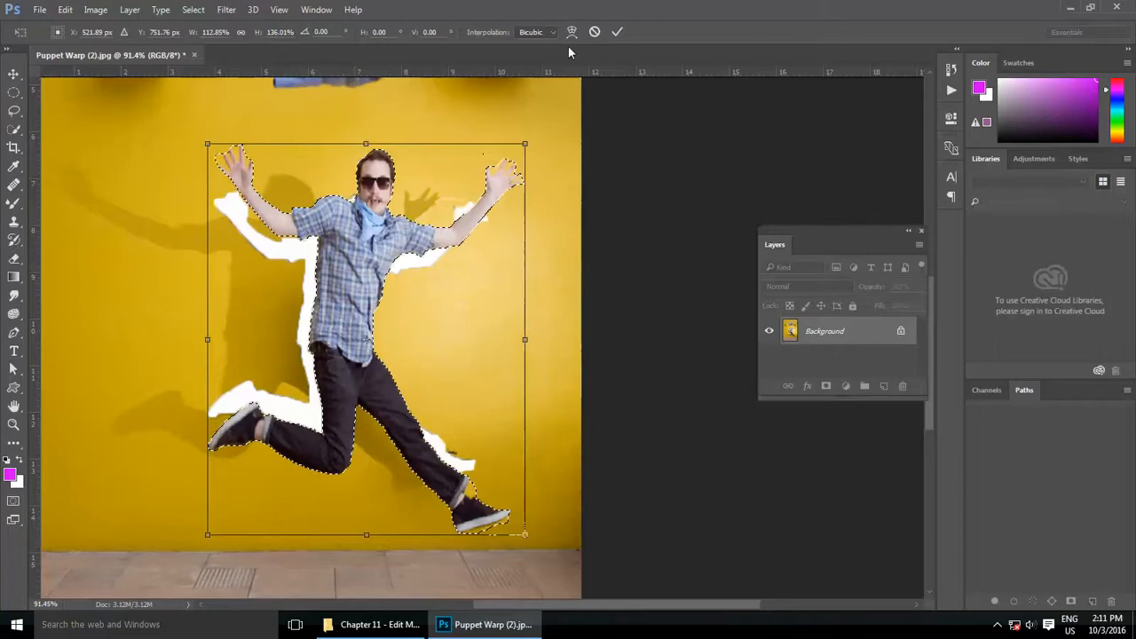
{"action": "left_click", "coordinate": [594, 32]}
Step: Rotate the selected man to about -4.7° with the Rotate transform and apply it
{"action": "left_click", "coordinate": [66, 10]}
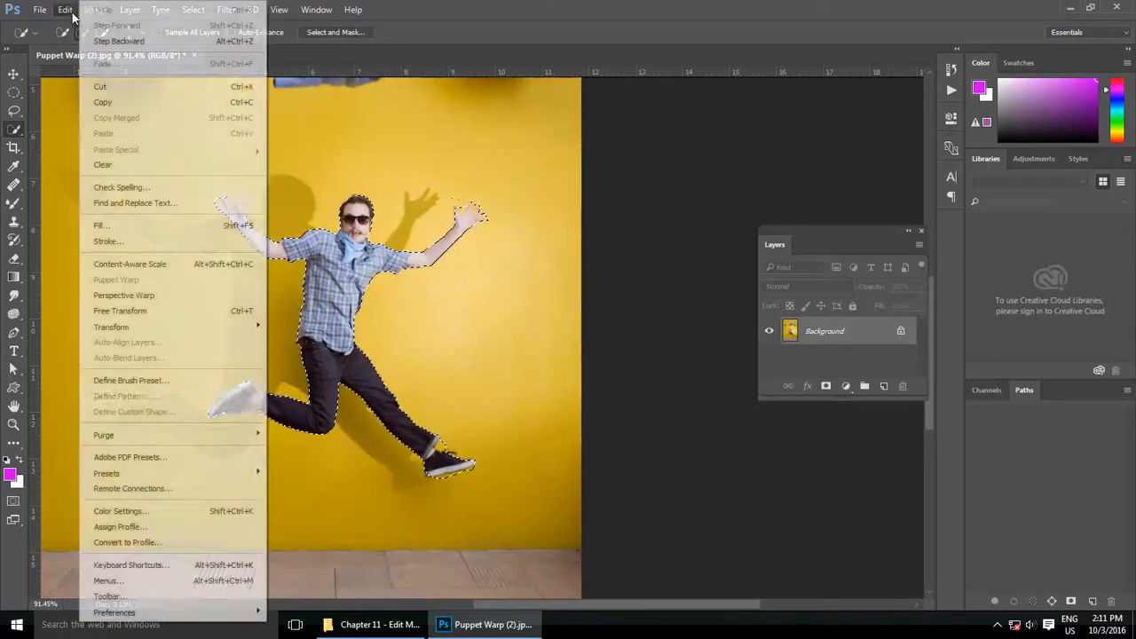
{"action": "mouse_move", "coordinate": [241, 326]}
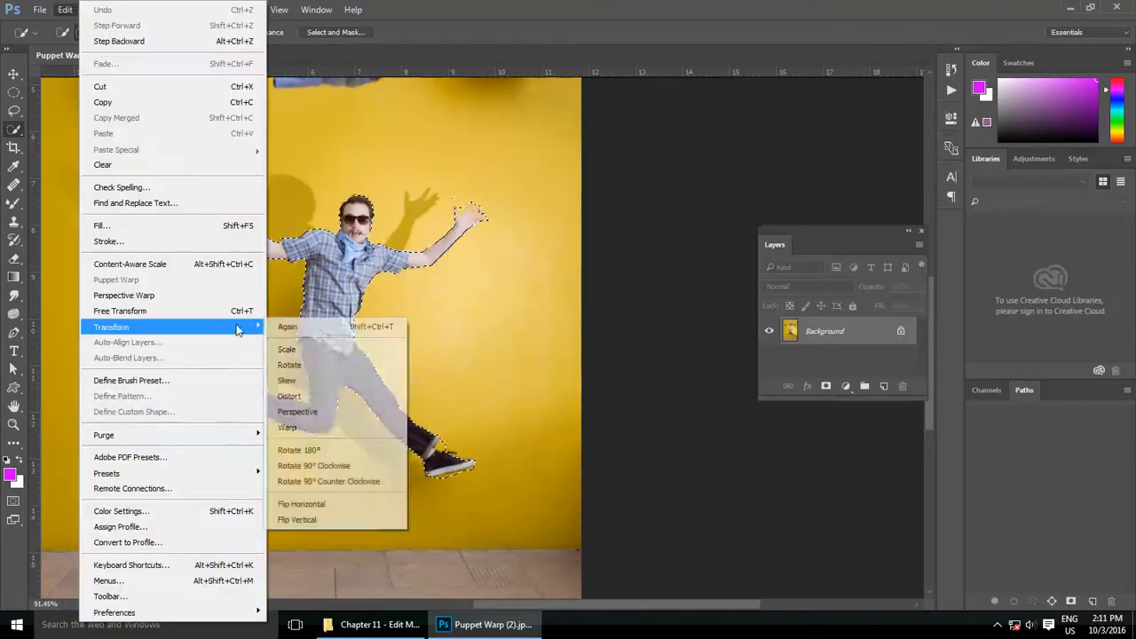
{"action": "left_click", "coordinate": [319, 366]}
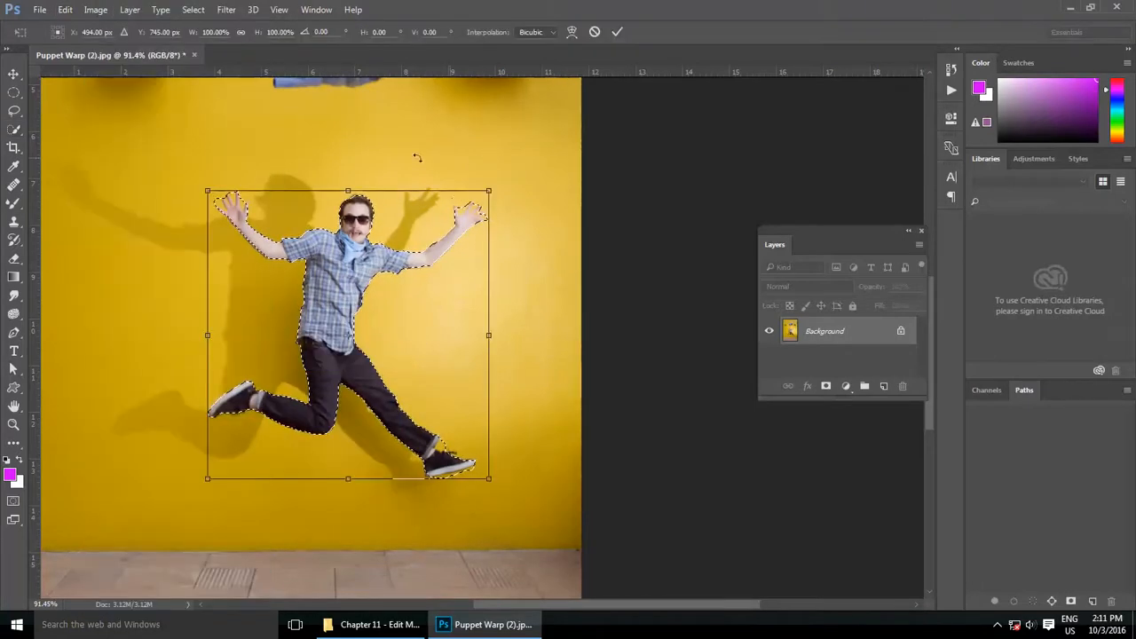
{"action": "left_click_drag", "start_coordinate": [521, 154], "coordinate": [684, 286]}
{"action": "mouse_move", "coordinate": [538, 182]}
{"action": "left_mouse_down"}
{"action": "mouse_move", "coordinate": [538, 263]}
{"action": "mouse_move", "coordinate": [559, 268]}
{"action": "mouse_move", "coordinate": [522, 183]}
{"action": "mouse_move", "coordinate": [457, 142]}
{"action": "mouse_move", "coordinate": [524, 180]}
{"action": "left_mouse_up"}
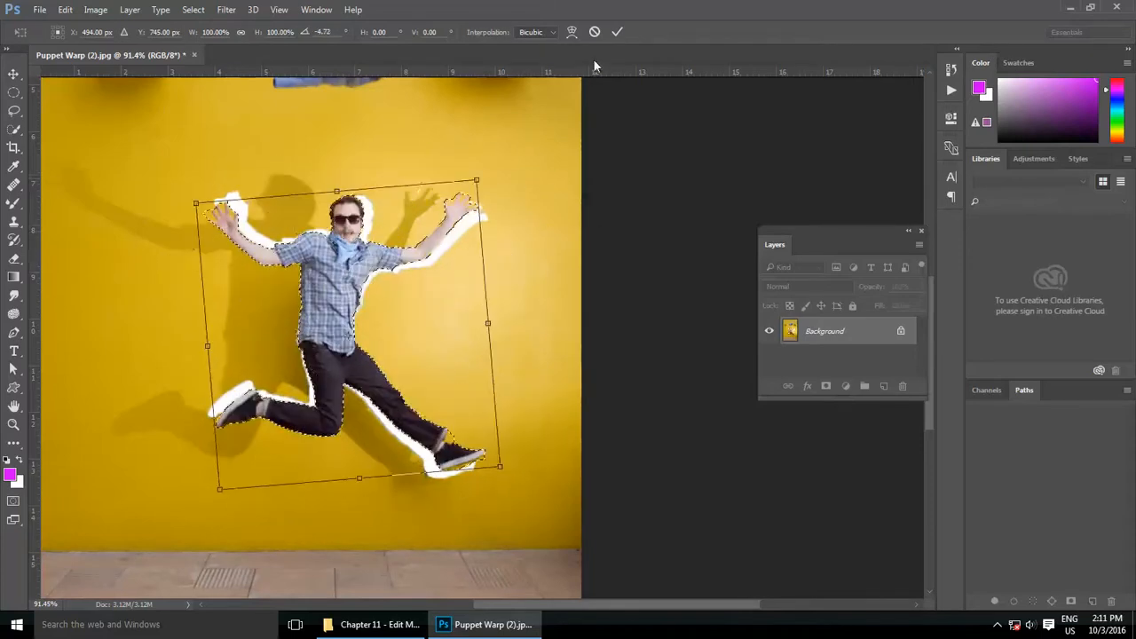
{"action": "left_click", "coordinate": [617, 32]}
Step: Try to skew the selected man by raising both lower corners and pulling the upper-right corner inward, and cancel the transform
{"action": "left_click", "coordinate": [65, 8]}
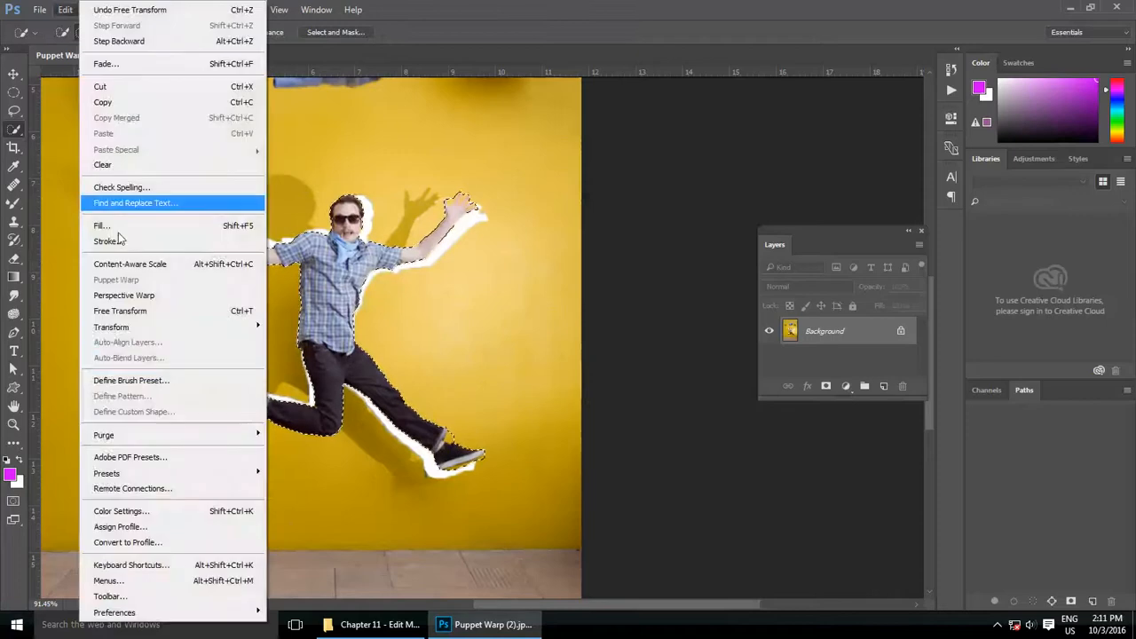
{"action": "mouse_move", "coordinate": [216, 327]}
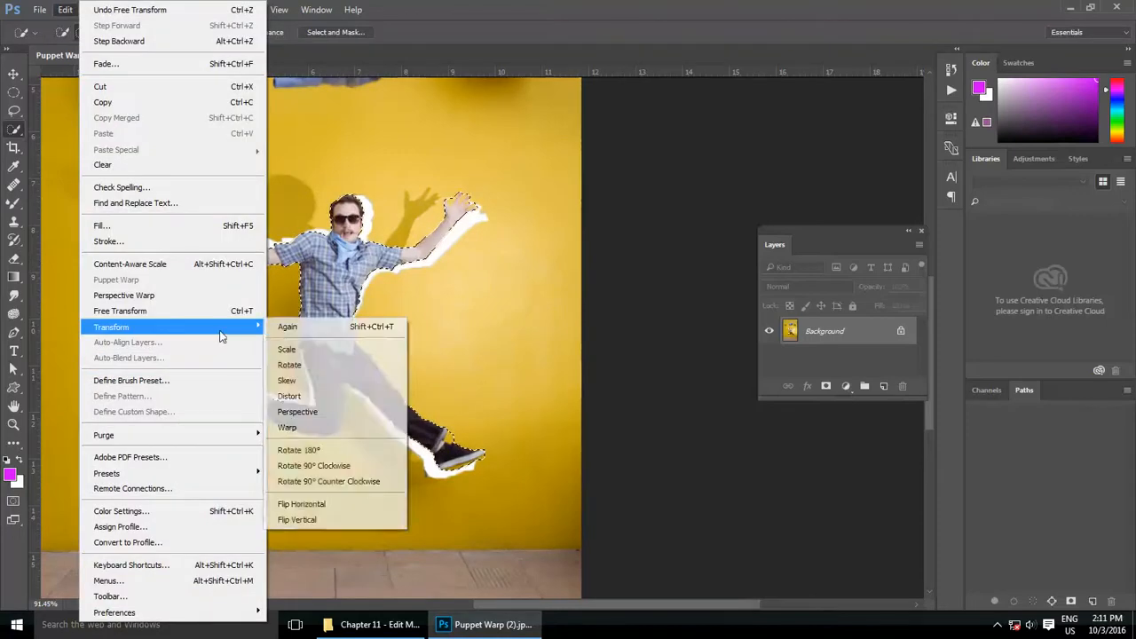
{"action": "left_click", "coordinate": [316, 379]}
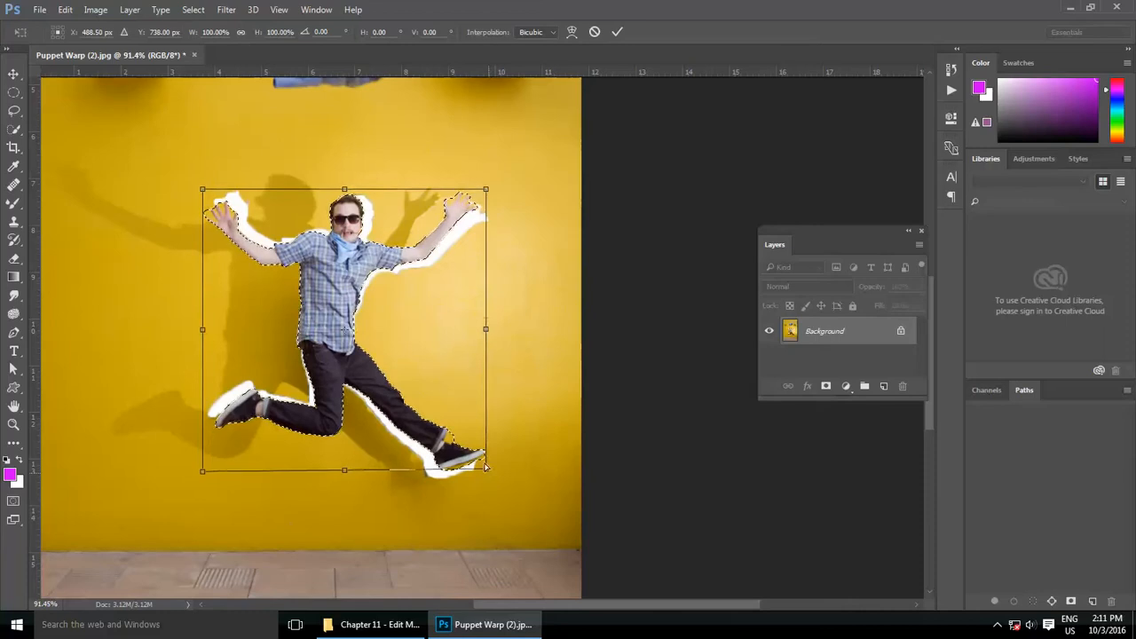
{"action": "left_click_drag", "start_coordinate": [486, 471], "coordinate": [486, 421]}
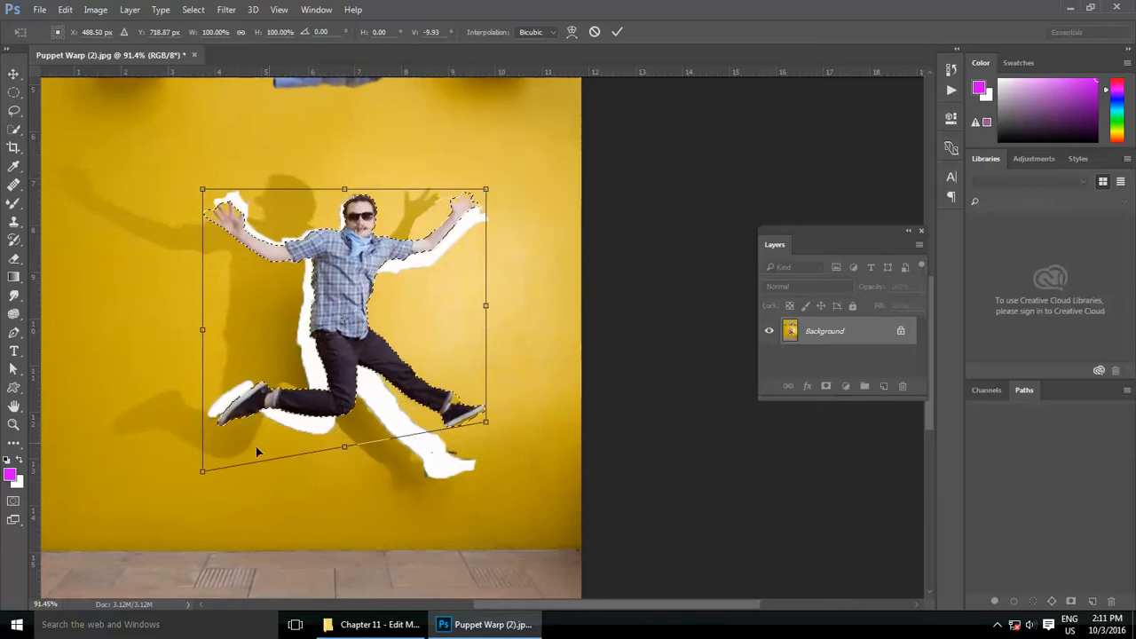
{"action": "left_click_drag", "start_coordinate": [203, 473], "coordinate": [203, 401]}
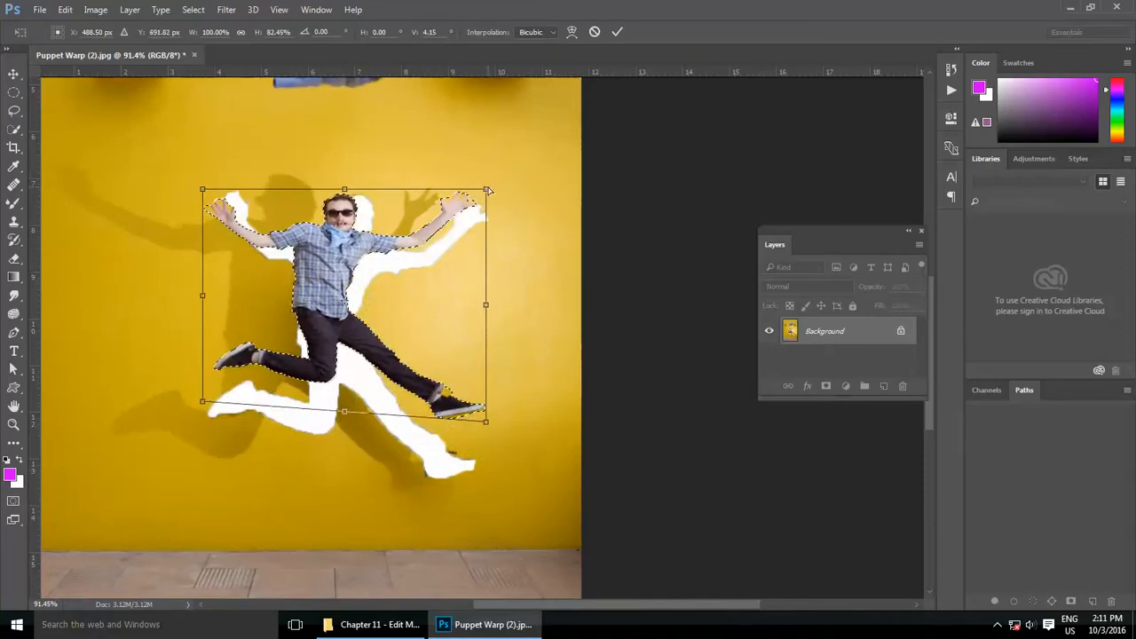
{"action": "left_click_drag", "start_coordinate": [485, 189], "coordinate": [378, 240]}
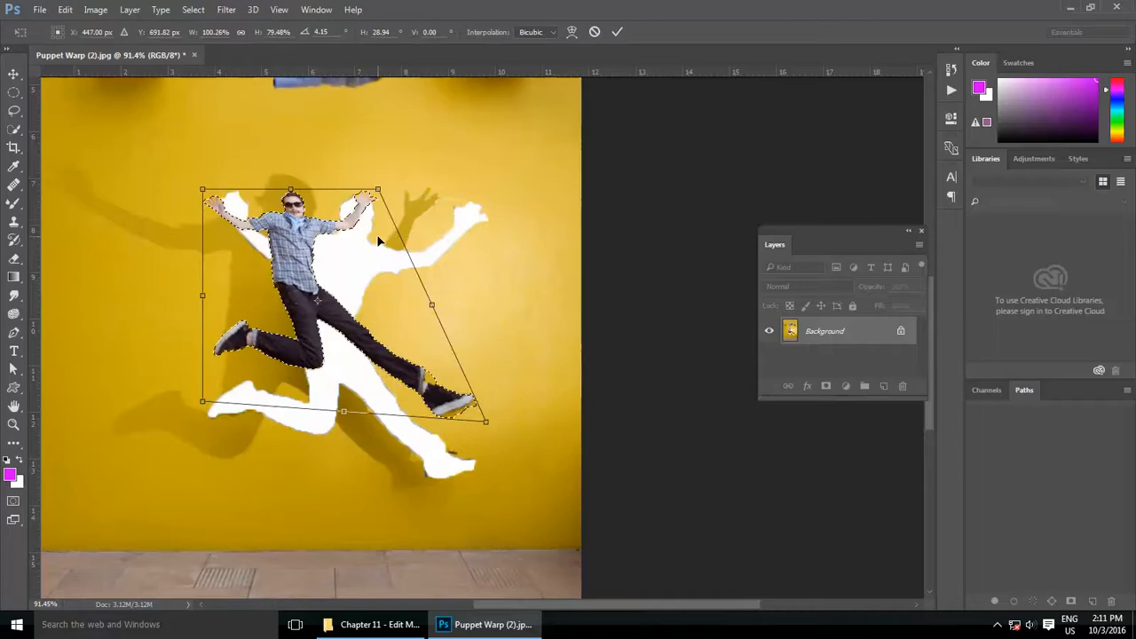
{"action": "left_click", "coordinate": [593, 32]}
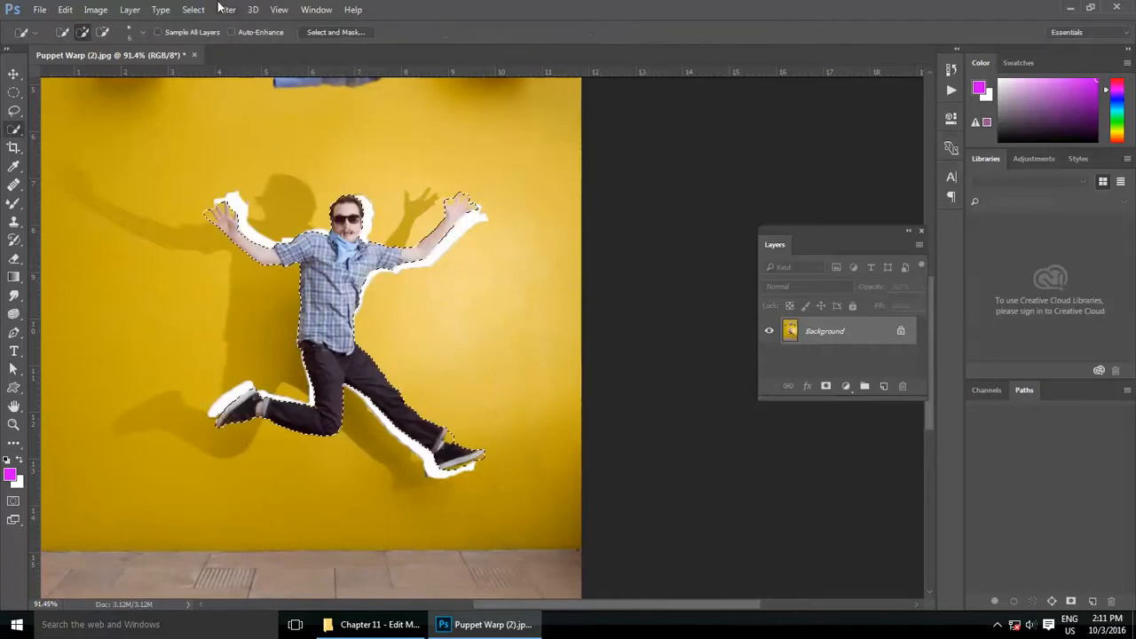
Step: Try to distort the selected man by moving the upper-right, lower-right and lower-left corners independently, and cancel the transform
{"action": "left_click", "coordinate": [94, 10]}
{"action": "mouse_move", "coordinate": [65, 10]}
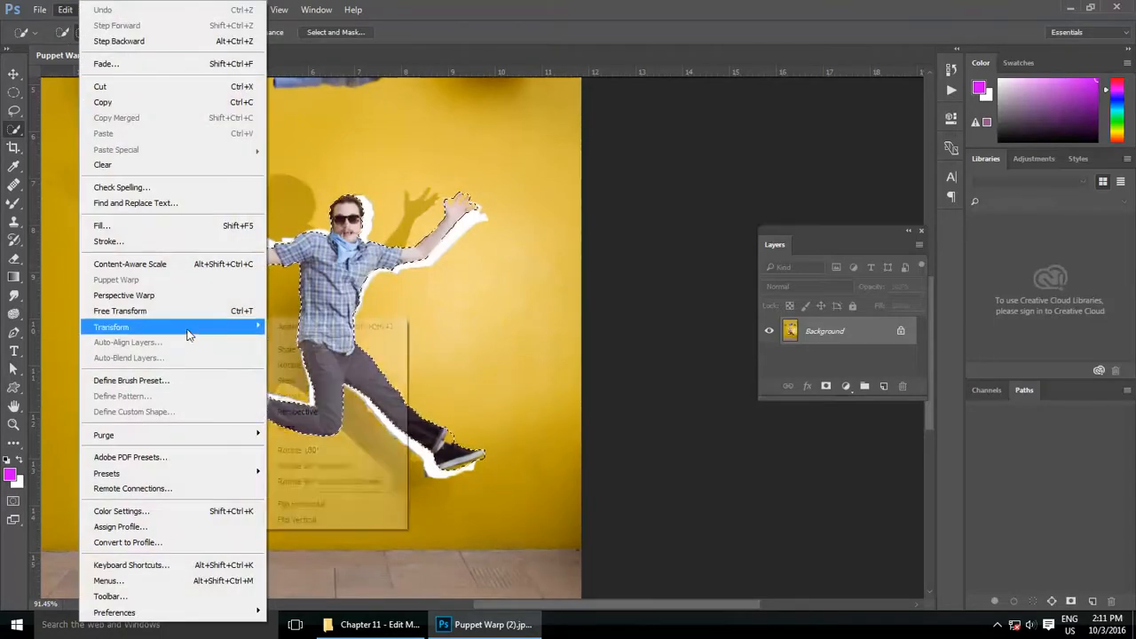
{"action": "mouse_move", "coordinate": [222, 326]}
{"action": "left_click", "coordinate": [324, 388]}
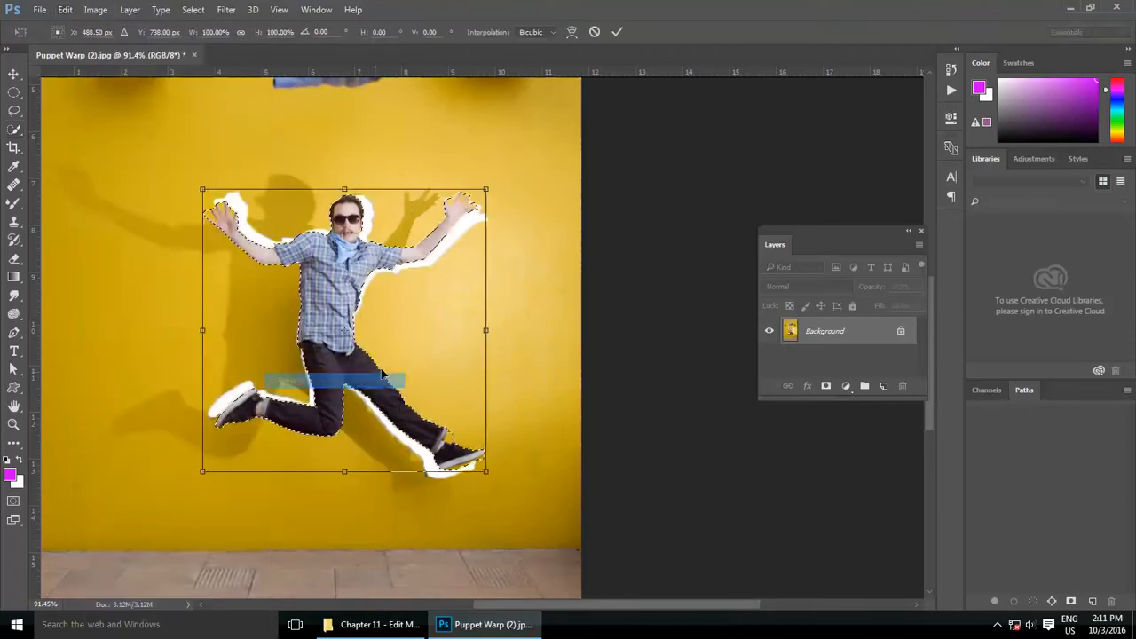
{"action": "left_click", "coordinate": [65, 10]}
{"action": "mouse_move", "coordinate": [202, 326]}
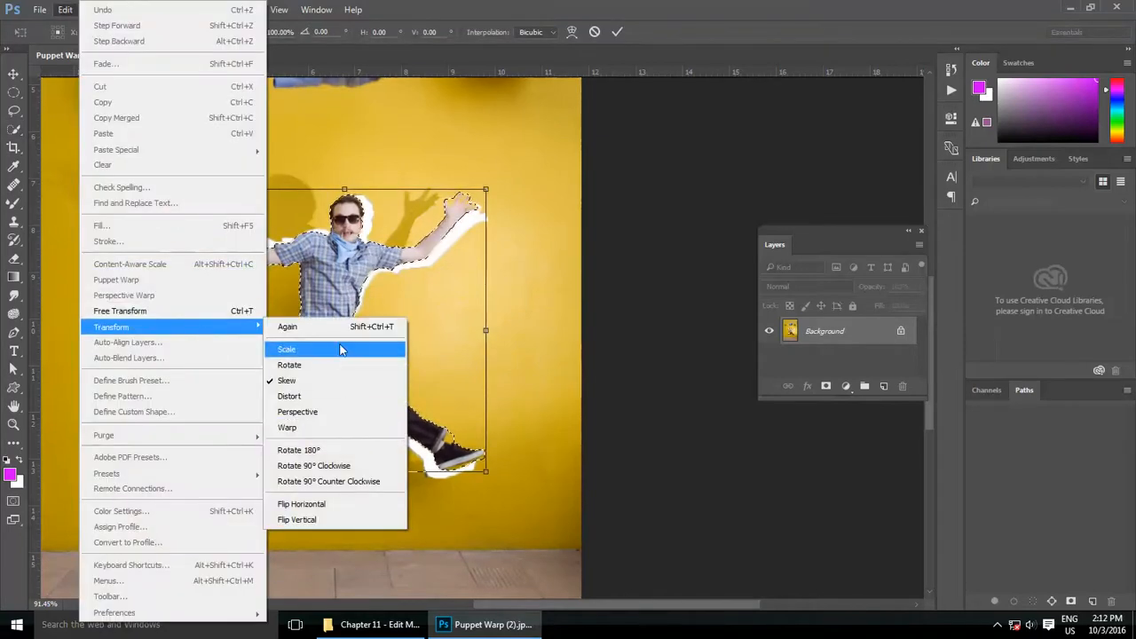
{"action": "left_click", "coordinate": [346, 251]}
{"action": "right_click", "coordinate": [346, 251]}
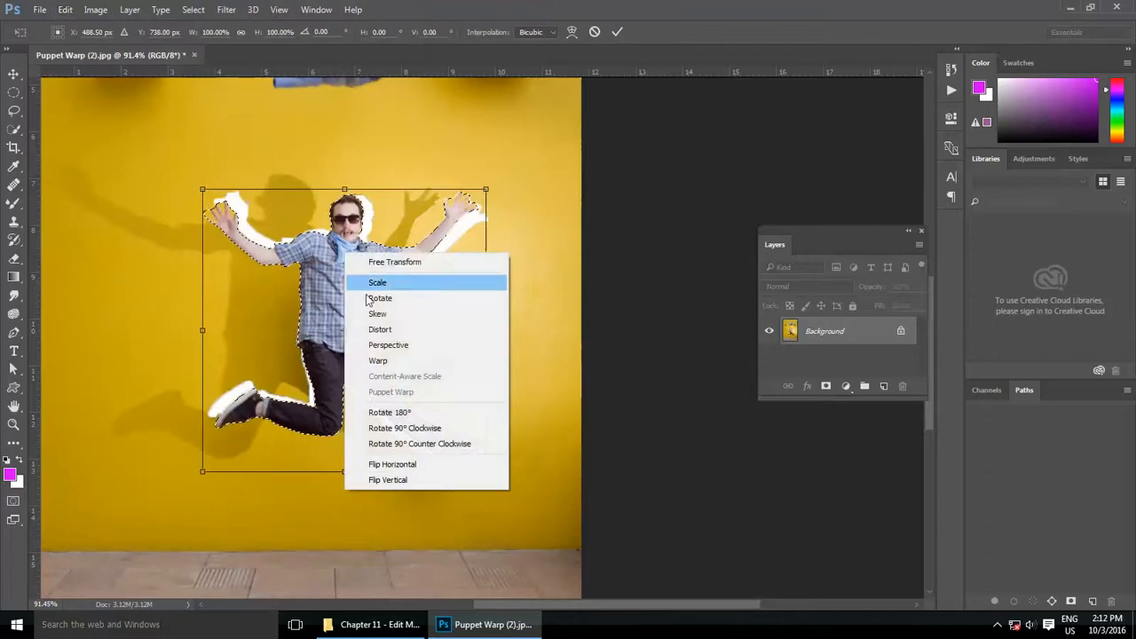
{"action": "left_click", "coordinate": [403, 330]}
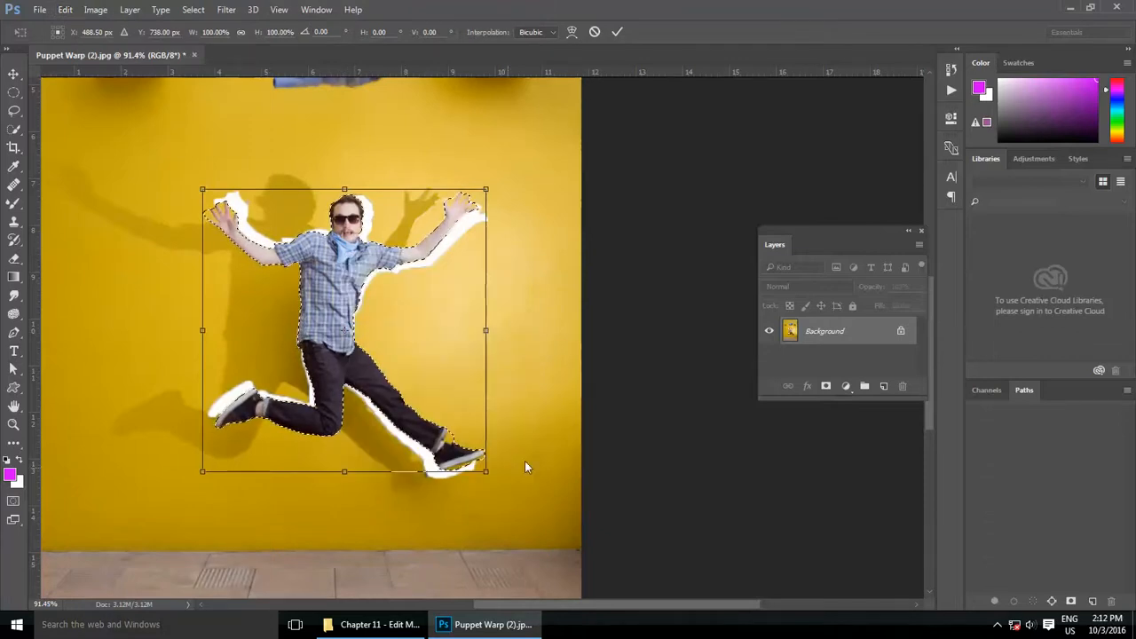
{"action": "left_click_drag", "start_coordinate": [487, 190], "coordinate": [479, 229]}
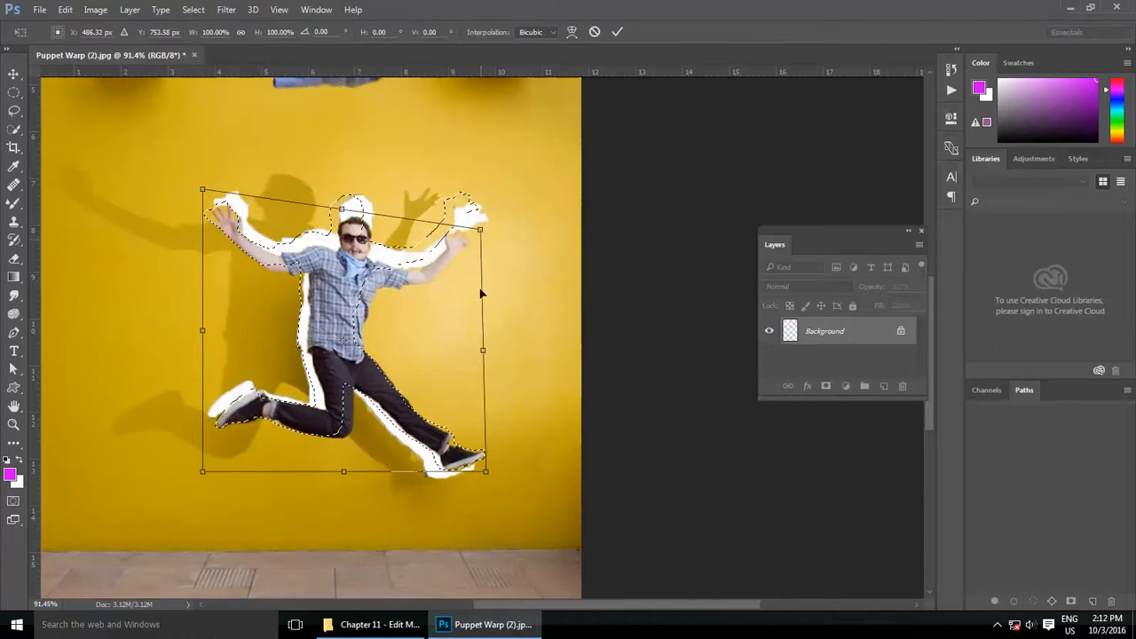
{"action": "left_click_drag", "start_coordinate": [487, 470], "coordinate": [481, 385]}
{"action": "mouse_move", "coordinate": [203, 469]}
{"action": "left_mouse_down"}
{"action": "mouse_move", "coordinate": [211, 446]}
{"action": "mouse_move", "coordinate": [192, 471]}
{"action": "left_mouse_up"}
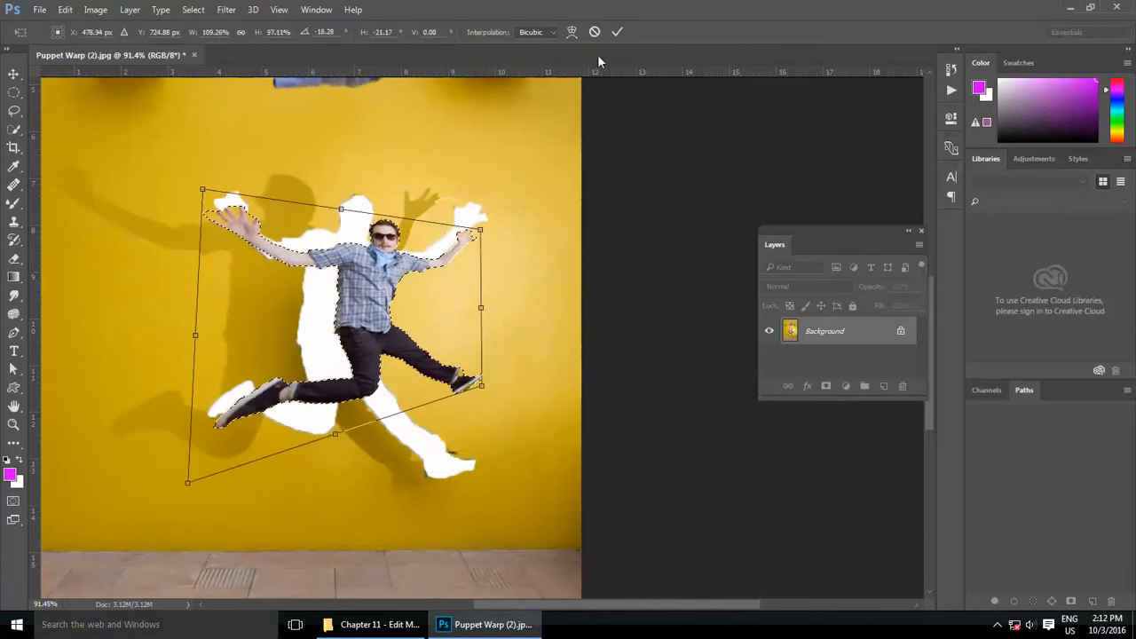
{"action": "left_click", "coordinate": [595, 33]}
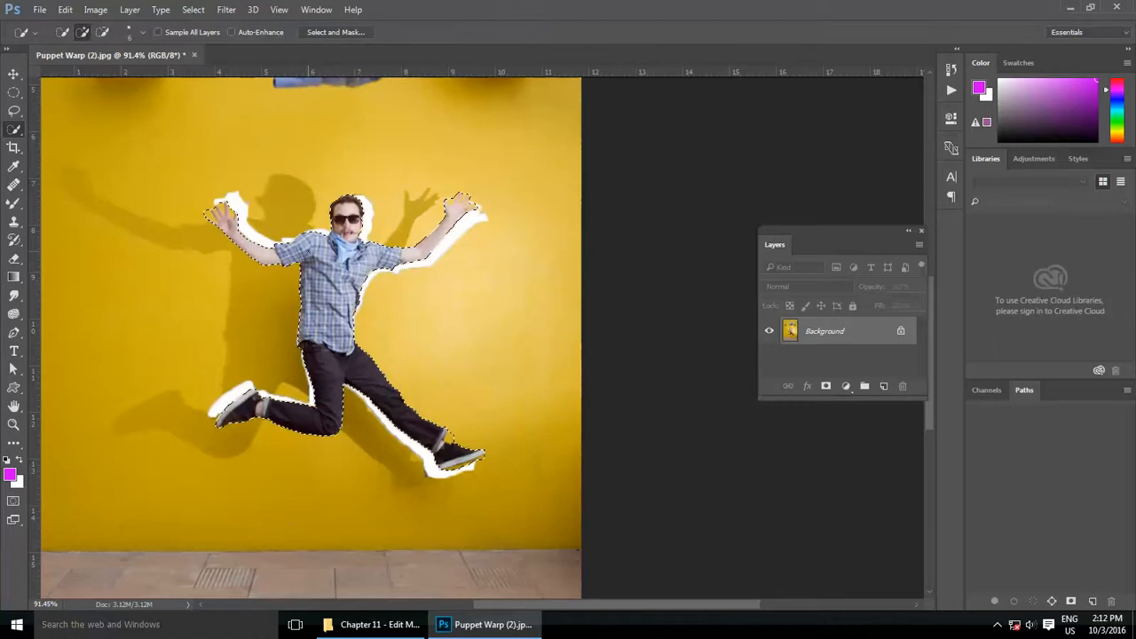
Step: Try a Perspective transform on the selected man, narrowing then widening the top edge and narrowing the bottom edge, and cancel it
{"action": "left_click", "coordinate": [65, 9]}
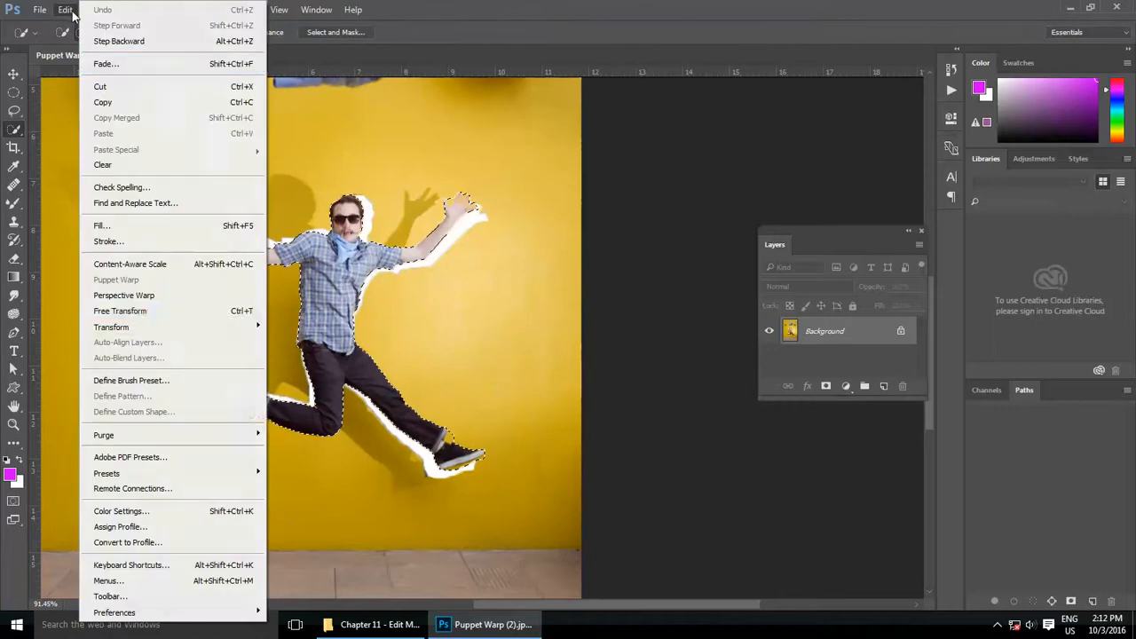
{"action": "left_click", "coordinate": [181, 312]}
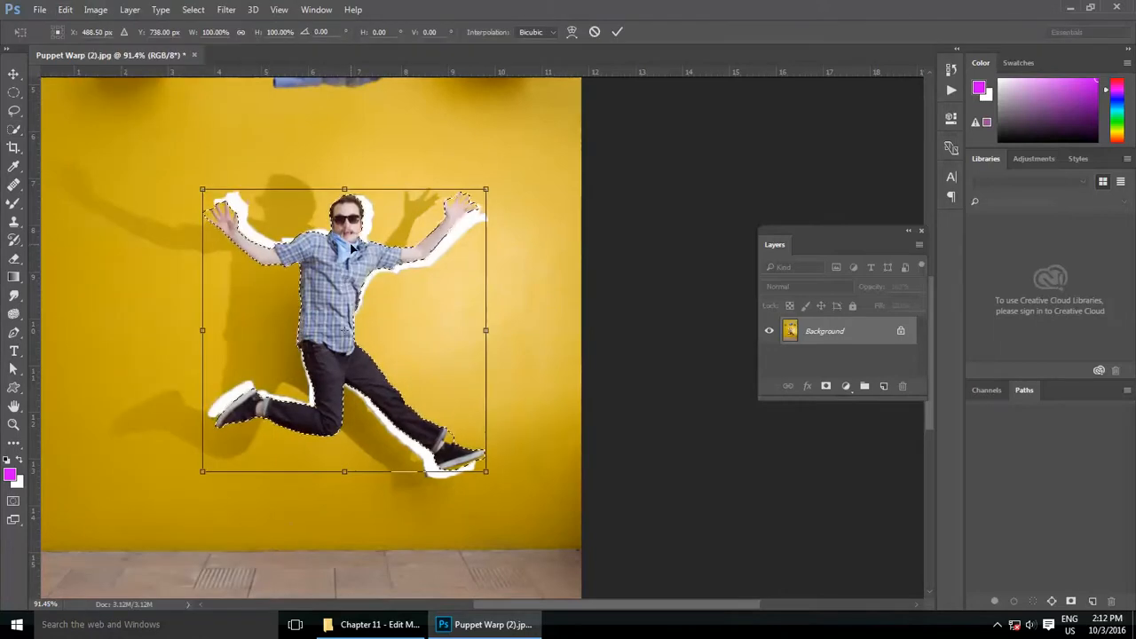
{"action": "right_click", "coordinate": [352, 249]}
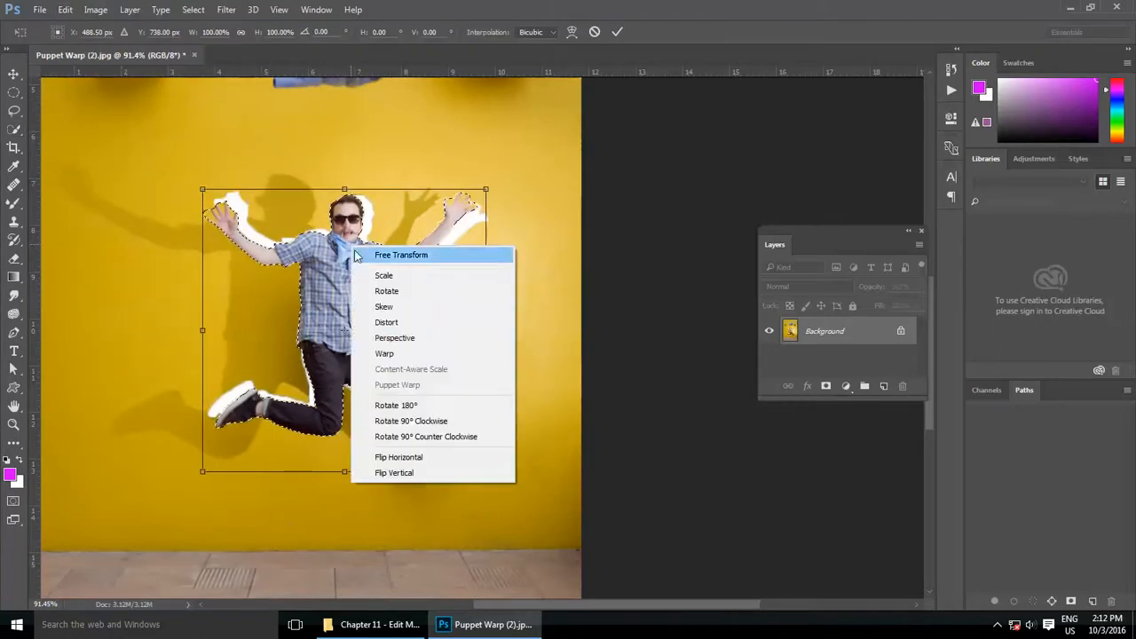
{"action": "left_click", "coordinate": [406, 341]}
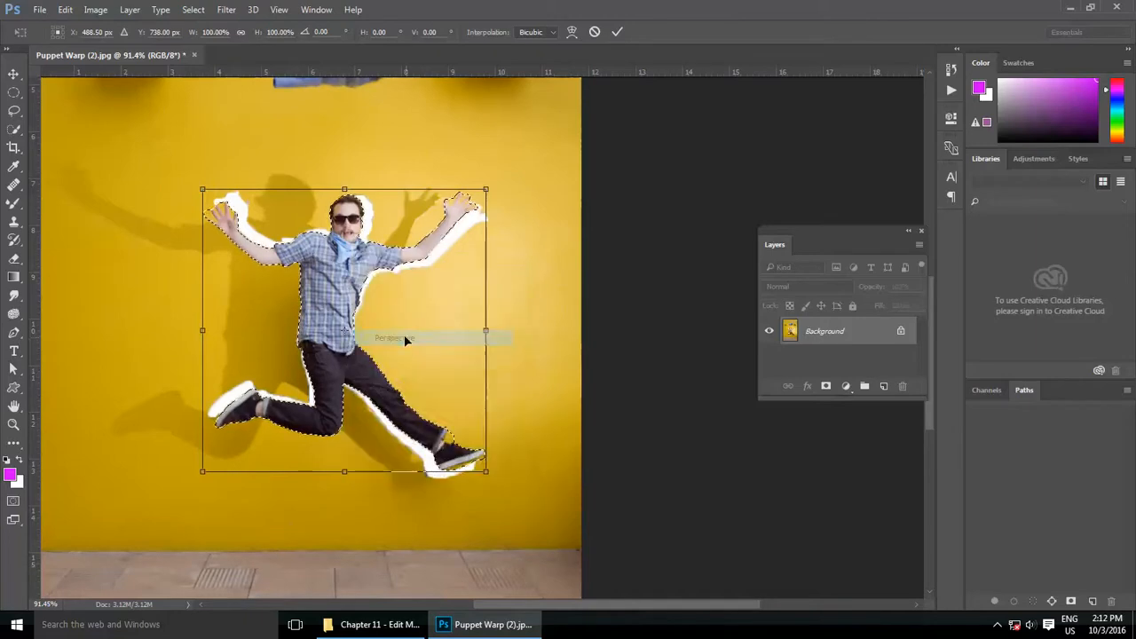
{"action": "left_click_drag", "start_coordinate": [203, 189], "coordinate": [295, 190]}
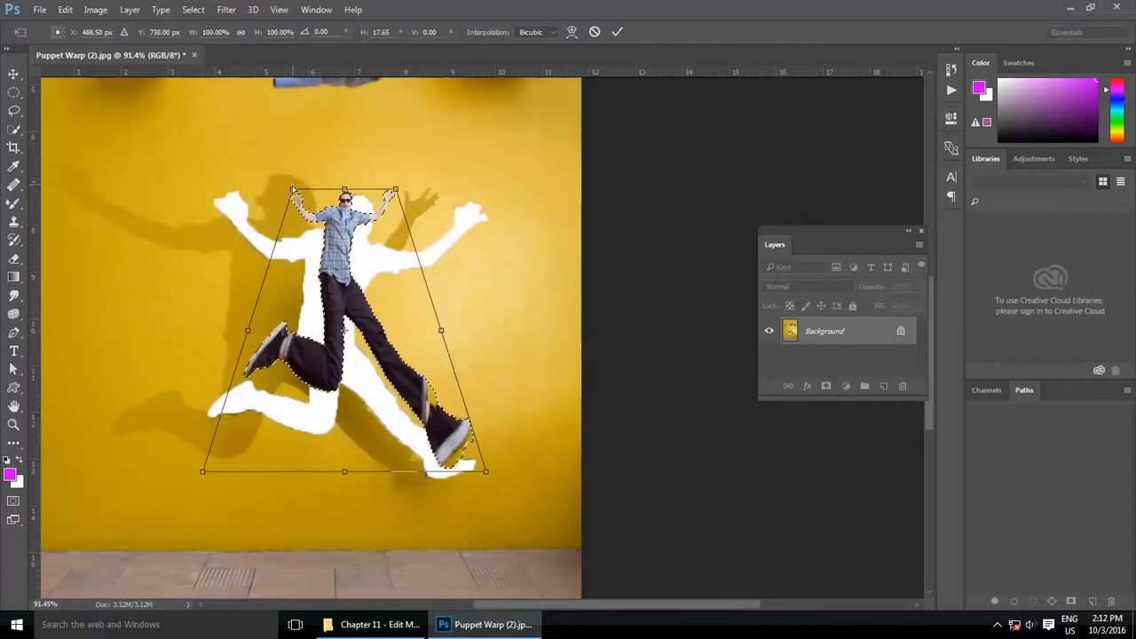
{"action": "left_click_drag", "start_coordinate": [296, 190], "coordinate": [126, 189]}
{"action": "left_click_drag", "start_coordinate": [218, 472], "coordinate": [279, 467]}
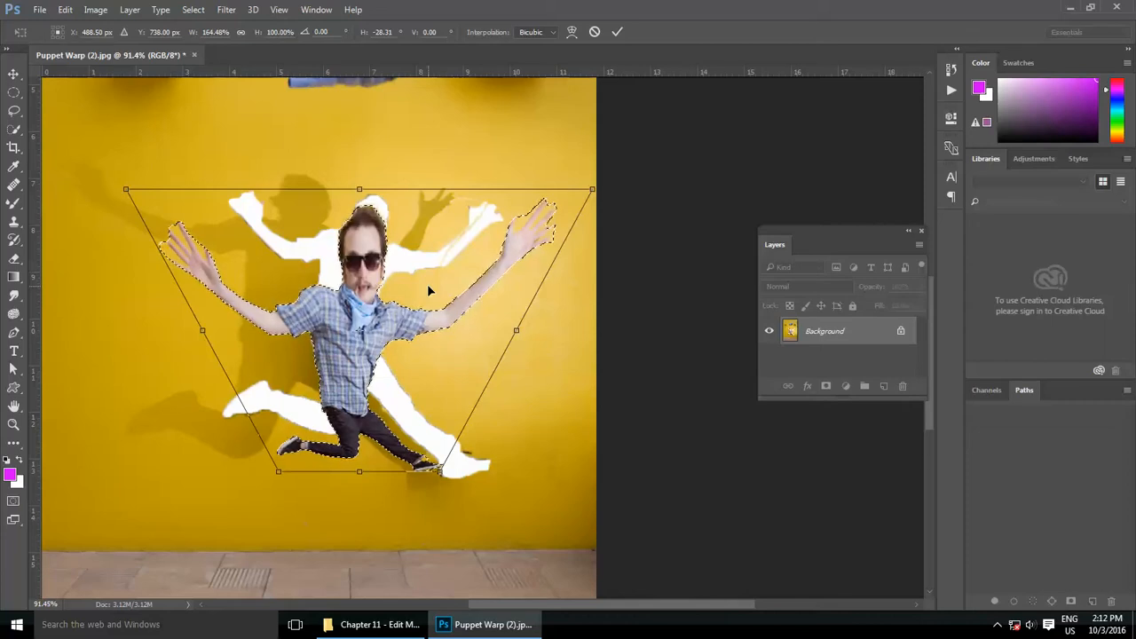
{"action": "left_click", "coordinate": [617, 32]}
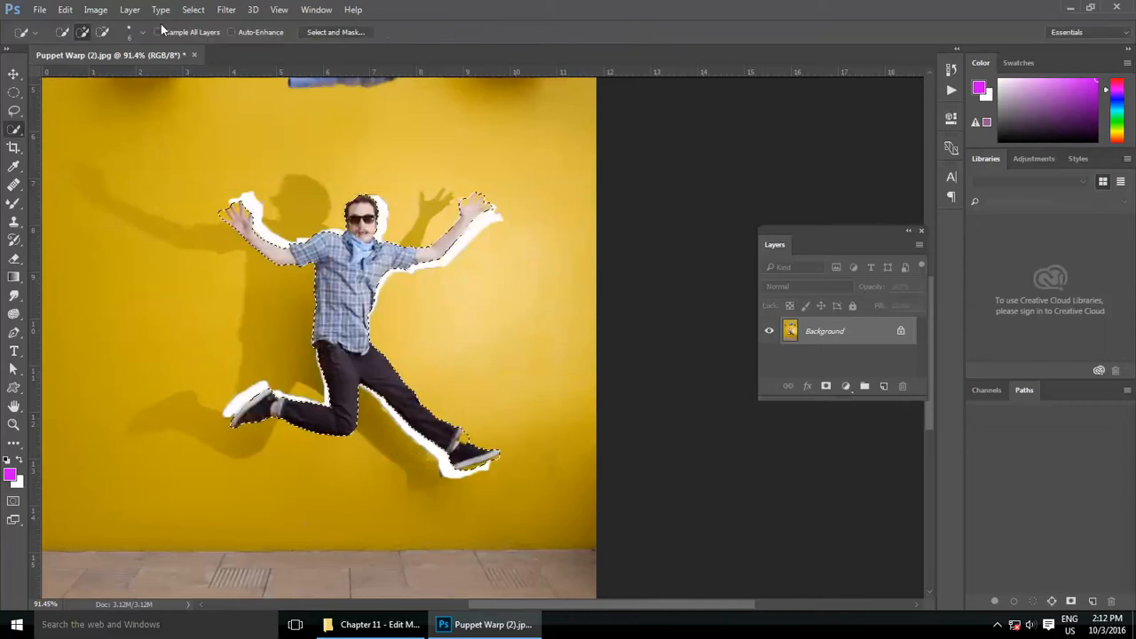
Step: Try a Custom Warp on the selected man, bulging the top edge upward and bending the bottom and side edges, and cancel it
{"action": "left_click", "coordinate": [65, 10]}
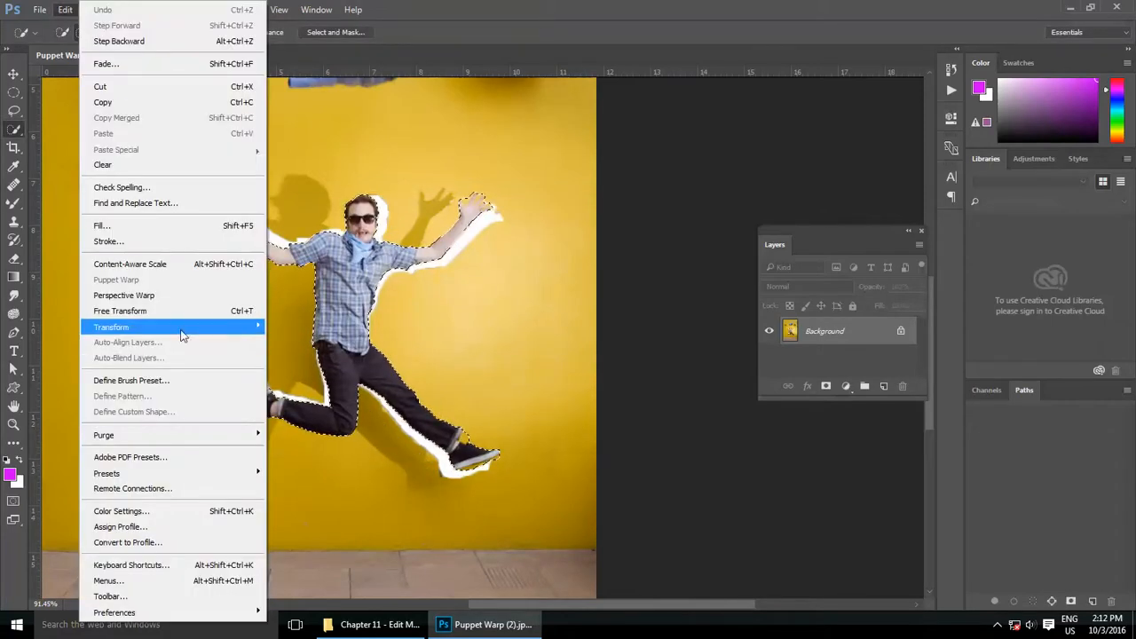
{"action": "mouse_move", "coordinate": [254, 326]}
{"action": "left_click", "coordinate": [287, 427]}
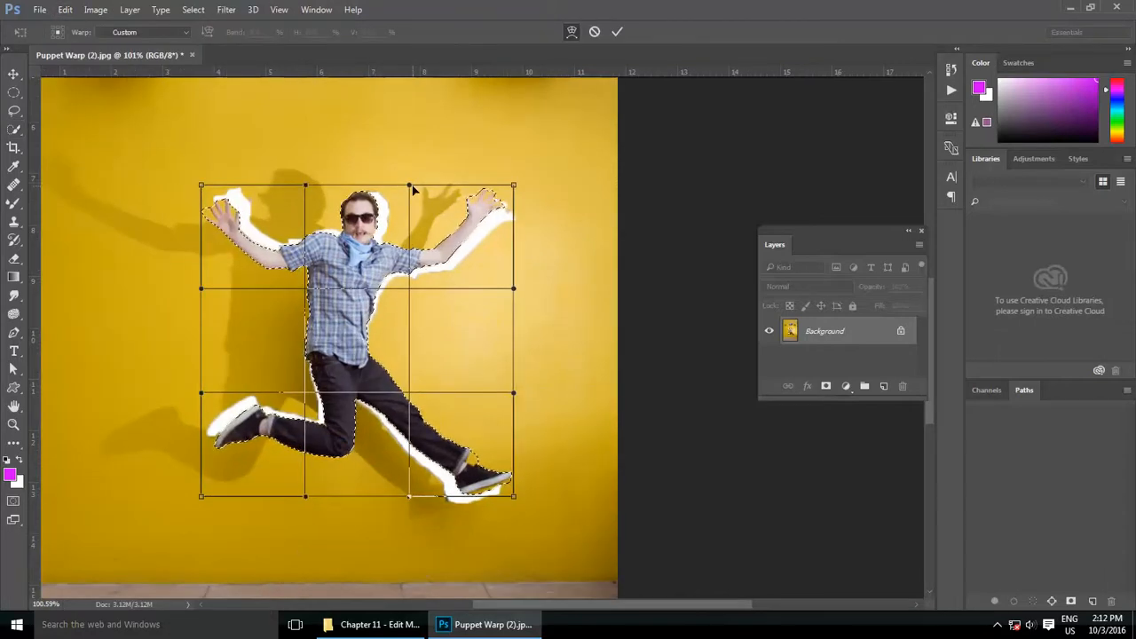
{"action": "left_click_drag", "start_coordinate": [409, 185], "coordinate": [409, 115]}
{"action": "left_click_drag", "start_coordinate": [307, 185], "coordinate": [323, 125]}
{"action": "left_click_drag", "start_coordinate": [305, 496], "coordinate": [253, 284]}
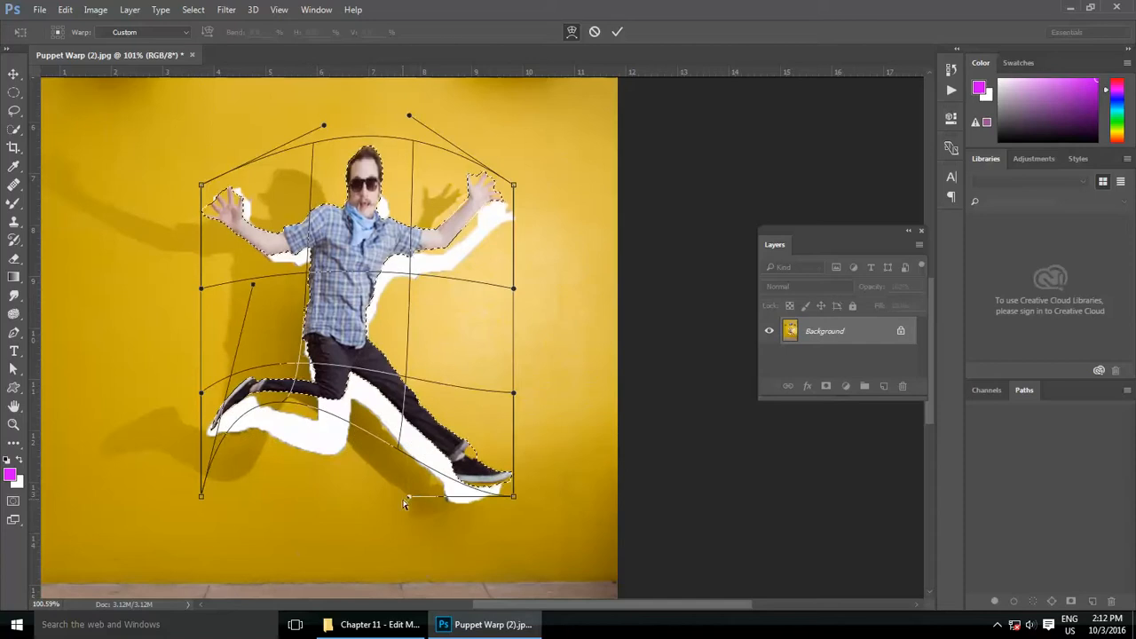
{"action": "left_click_drag", "start_coordinate": [409, 497], "coordinate": [432, 568]}
{"action": "left_click_drag", "start_coordinate": [513, 287], "coordinate": [593, 279]}
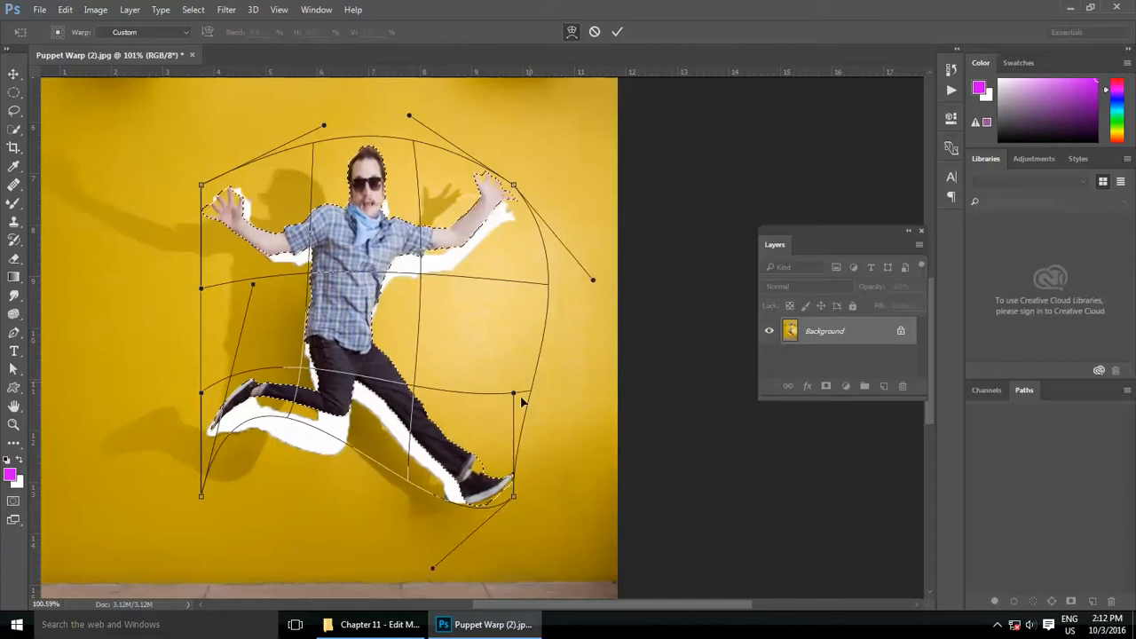
{"action": "left_click_drag", "start_coordinate": [513, 391], "coordinate": [417, 338]}
{"action": "left_click_drag", "start_coordinate": [201, 287], "coordinate": [259, 284]}
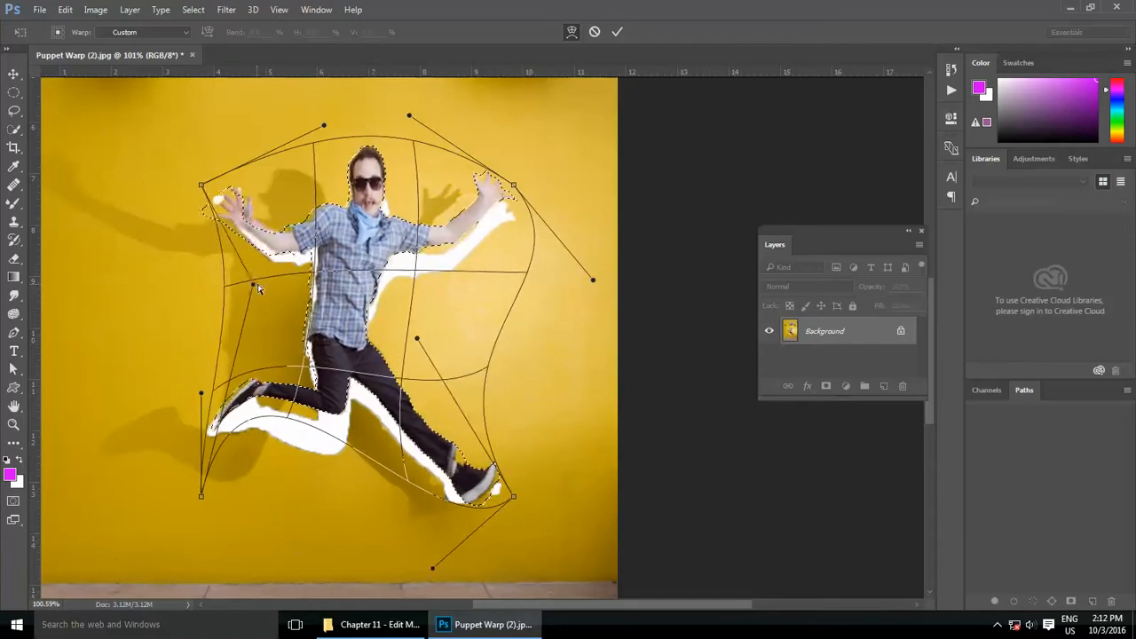
{"action": "left_click_drag", "start_coordinate": [324, 125], "coordinate": [259, 109]}
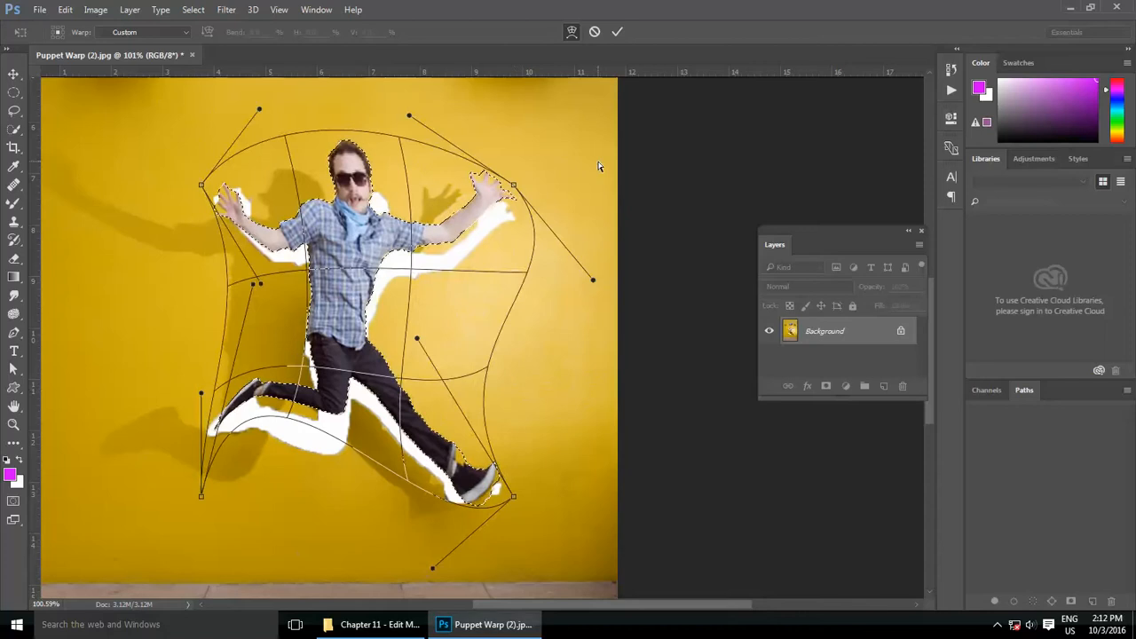
{"action": "left_click", "coordinate": [594, 31]}
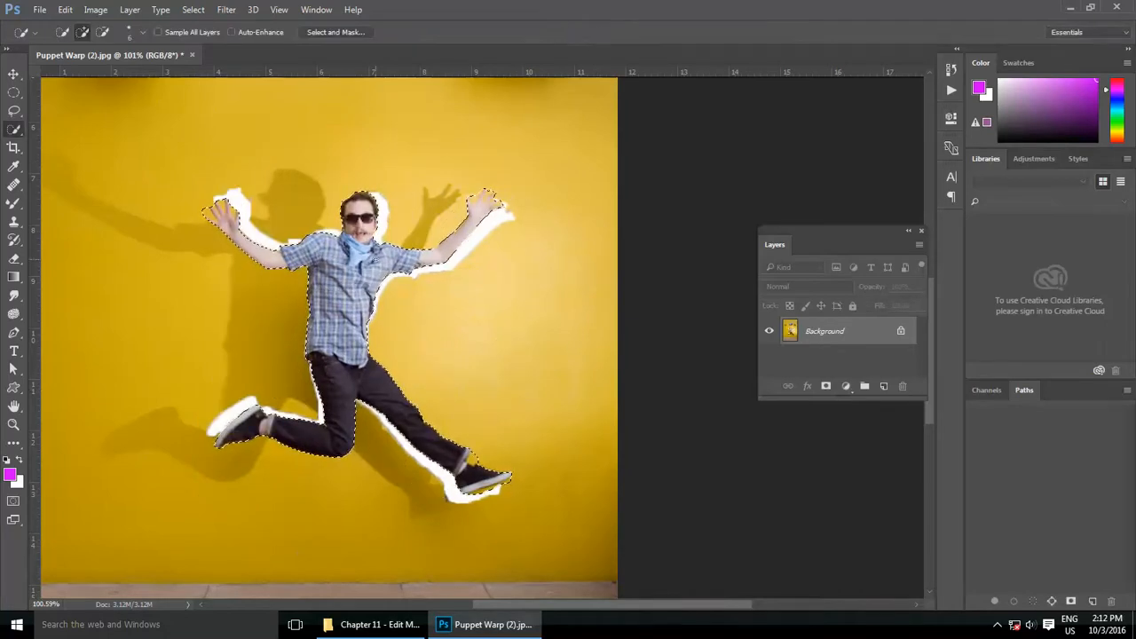
Step: Try rotating the selected man by 180°, and undo the rotation
{"action": "left_click", "coordinate": [68, 12]}
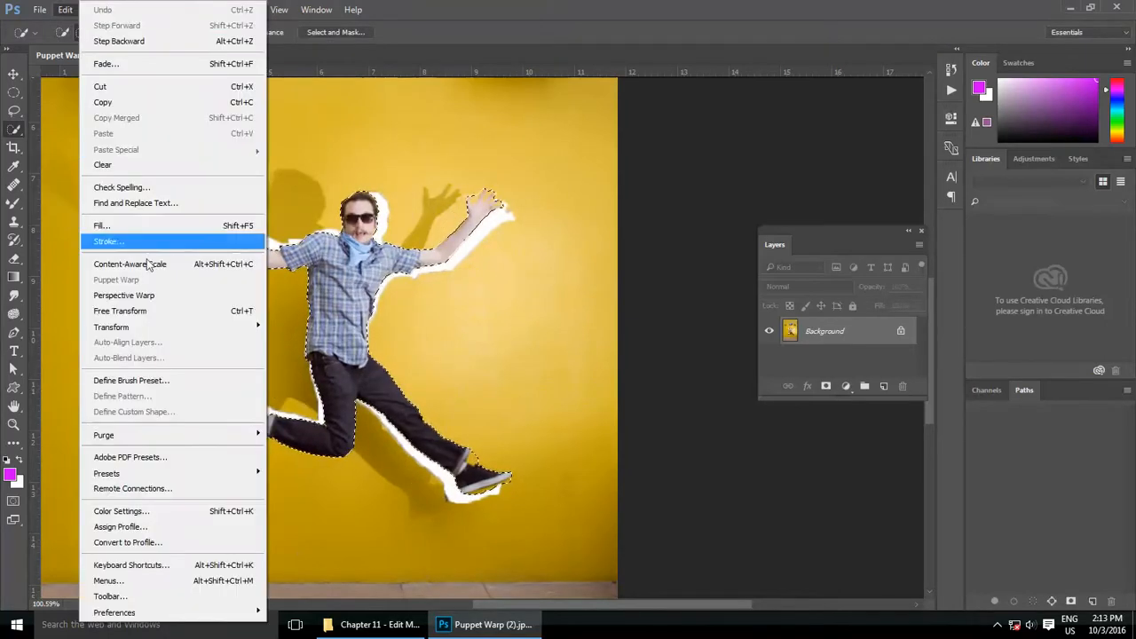
{"action": "mouse_move", "coordinate": [224, 335]}
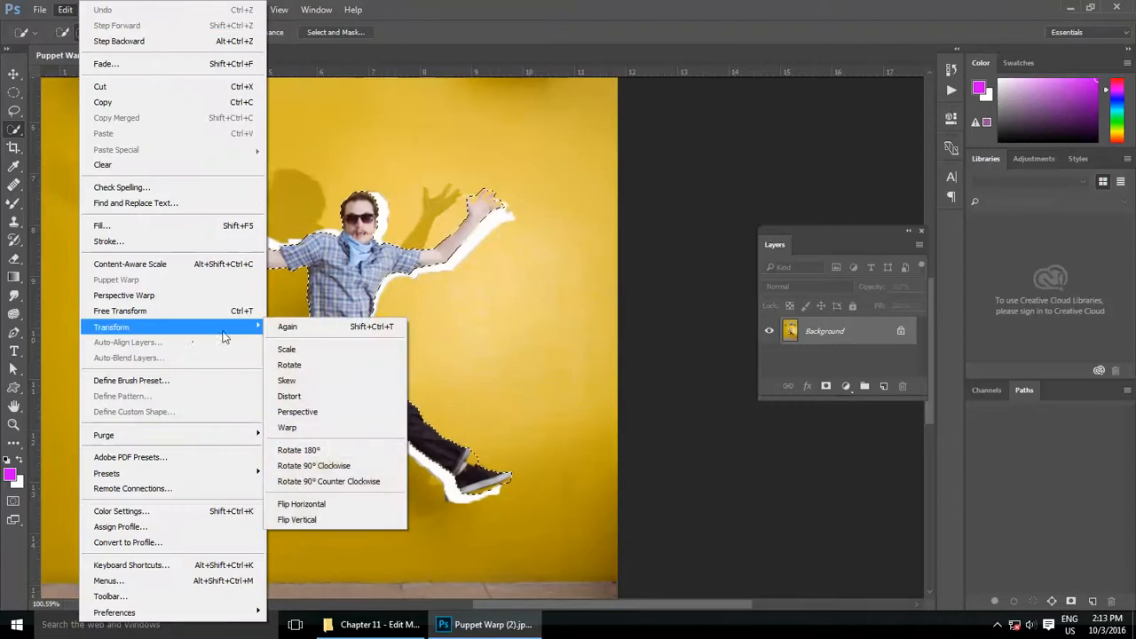
{"action": "left_click", "coordinate": [341, 456]}
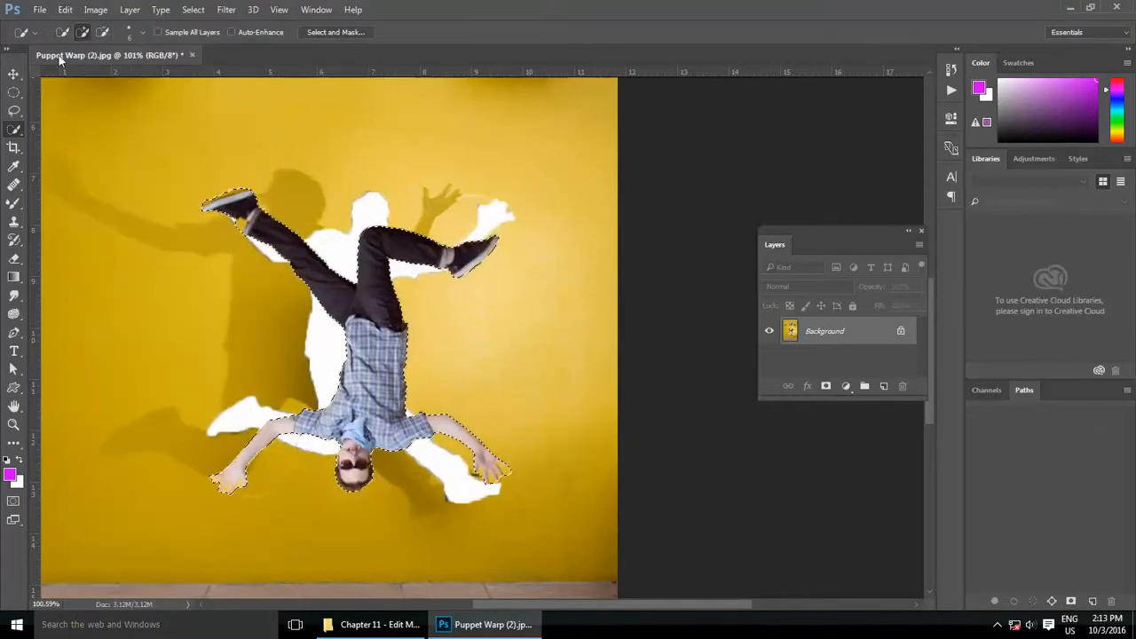
{"action": "left_click", "coordinate": [67, 10]}
{"action": "left_click", "coordinate": [97, 11]}
Step: Try rotating the selected man 90° clockwise, and undo the rotation
{"action": "left_click", "coordinate": [69, 11]}
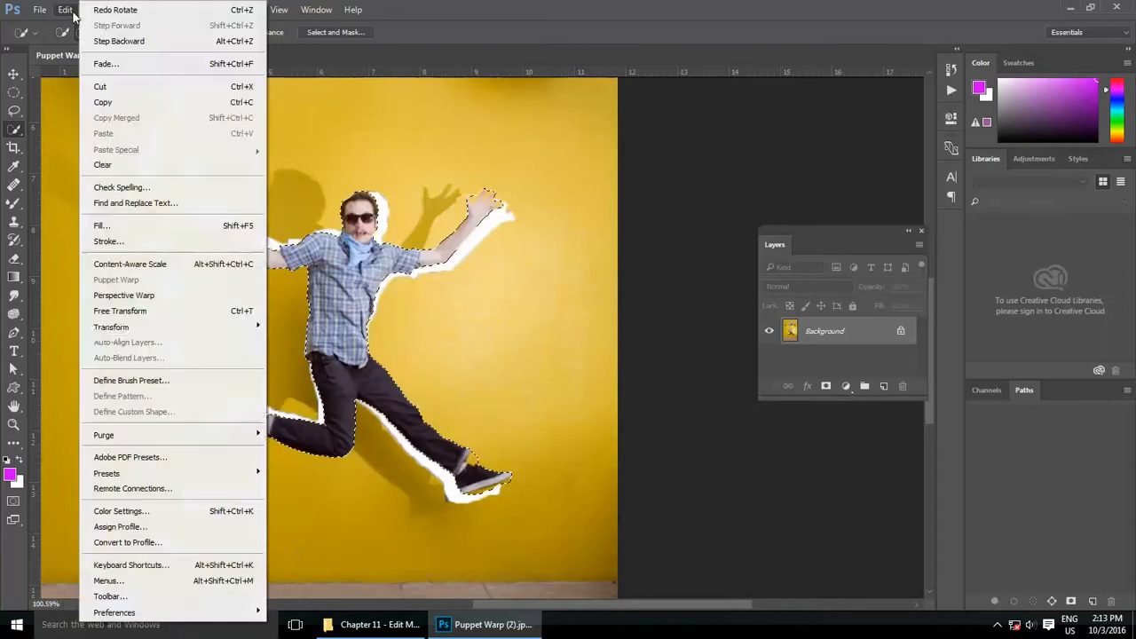
{"action": "mouse_move", "coordinate": [115, 330]}
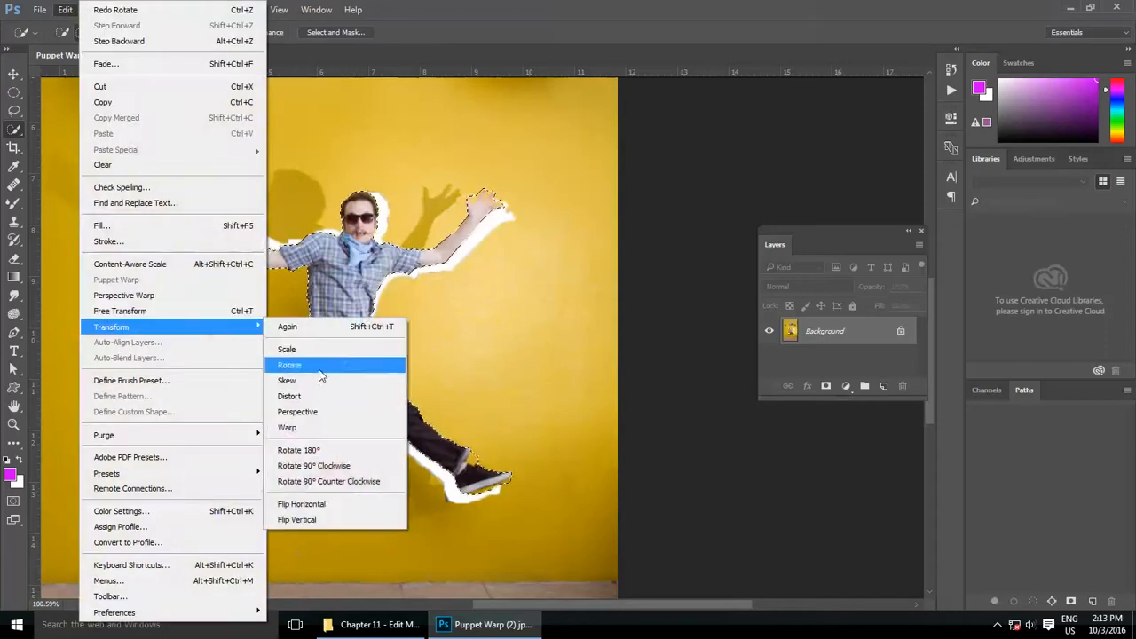
{"action": "left_click", "coordinate": [352, 471]}
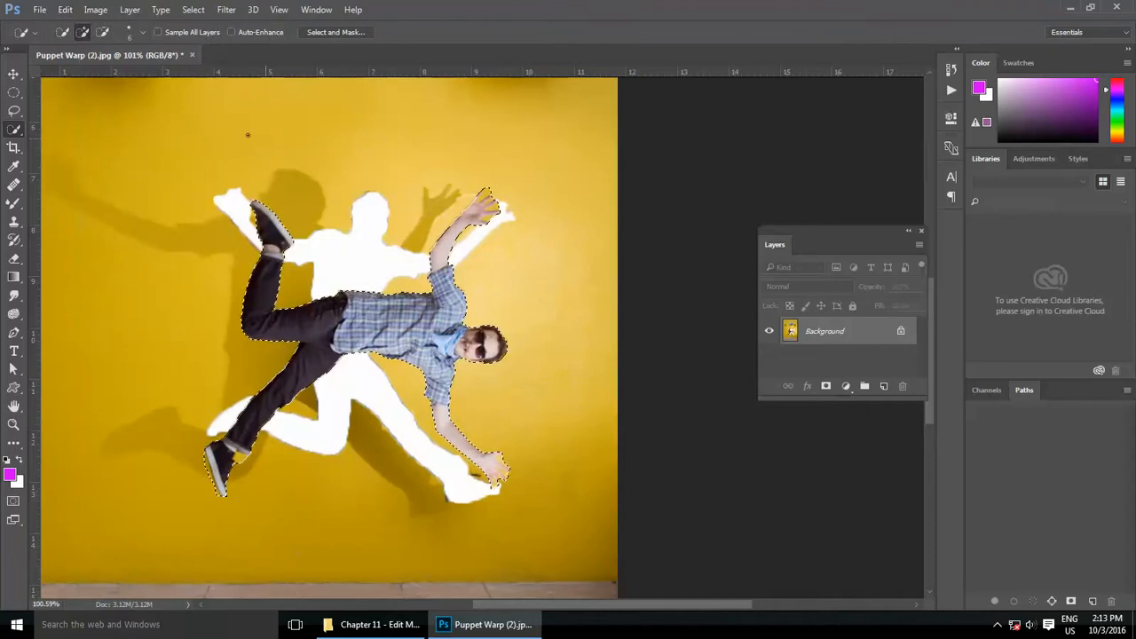
{"action": "key", "text": "ctrl+z"}
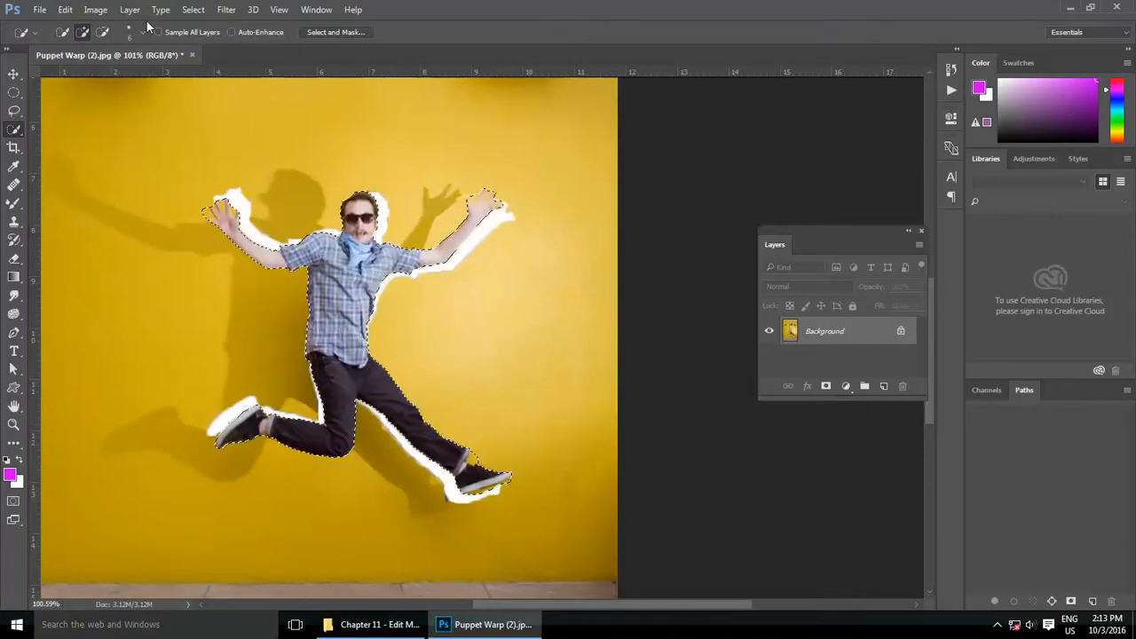
Step: Try rotating the selected man 90° counter-clockwise, and undo the rotation
{"action": "left_click", "coordinate": [66, 8]}
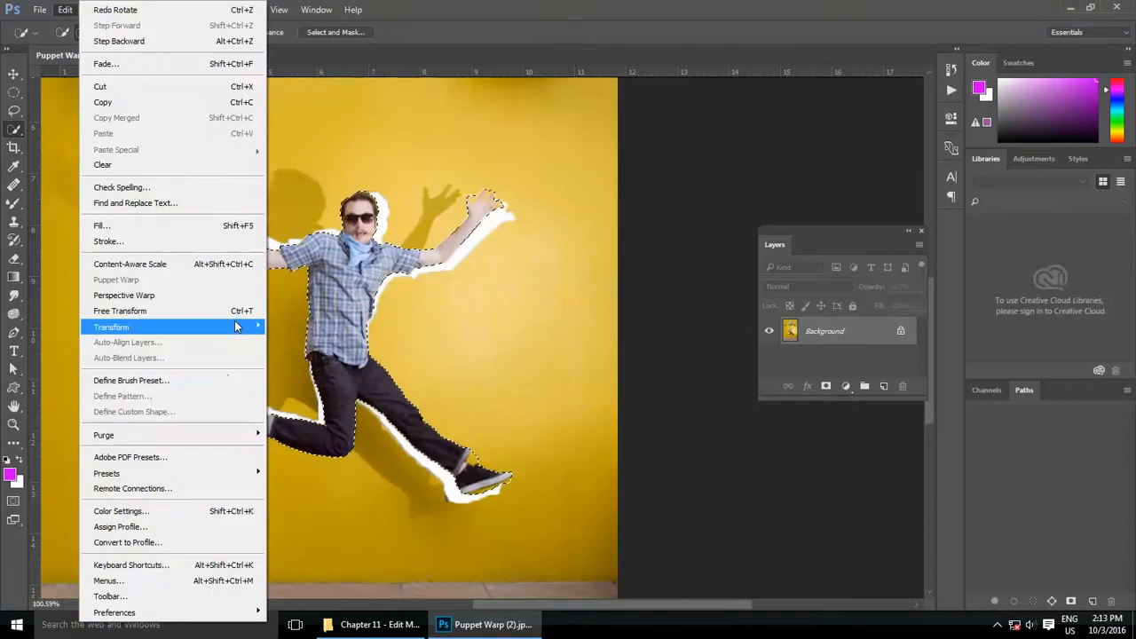
{"action": "mouse_move", "coordinate": [221, 326]}
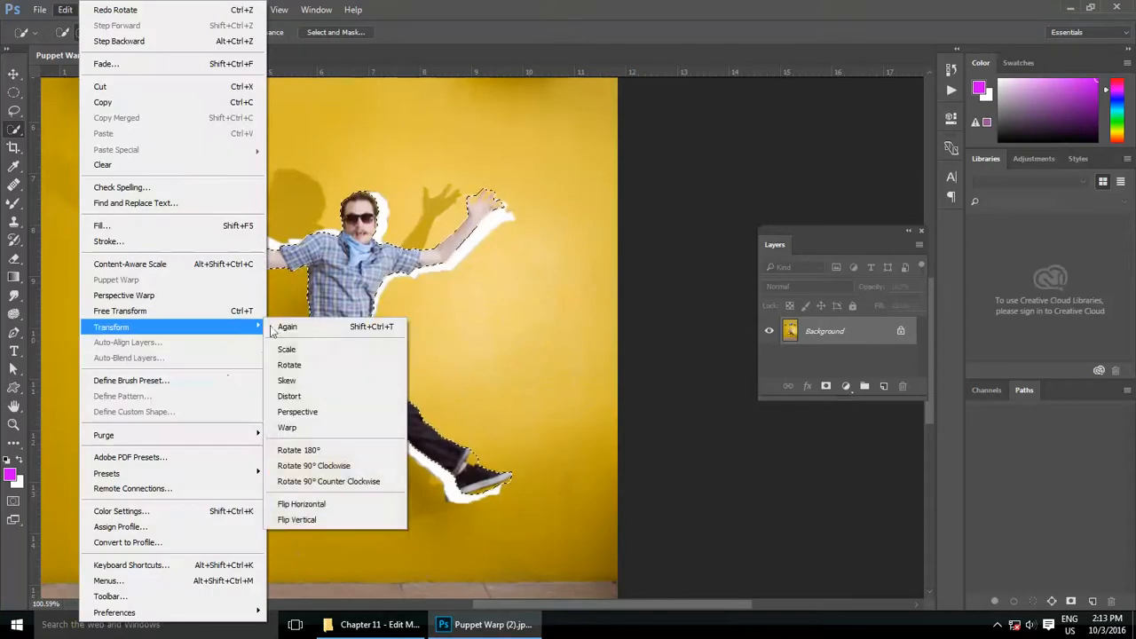
{"action": "left_click", "coordinate": [361, 483]}
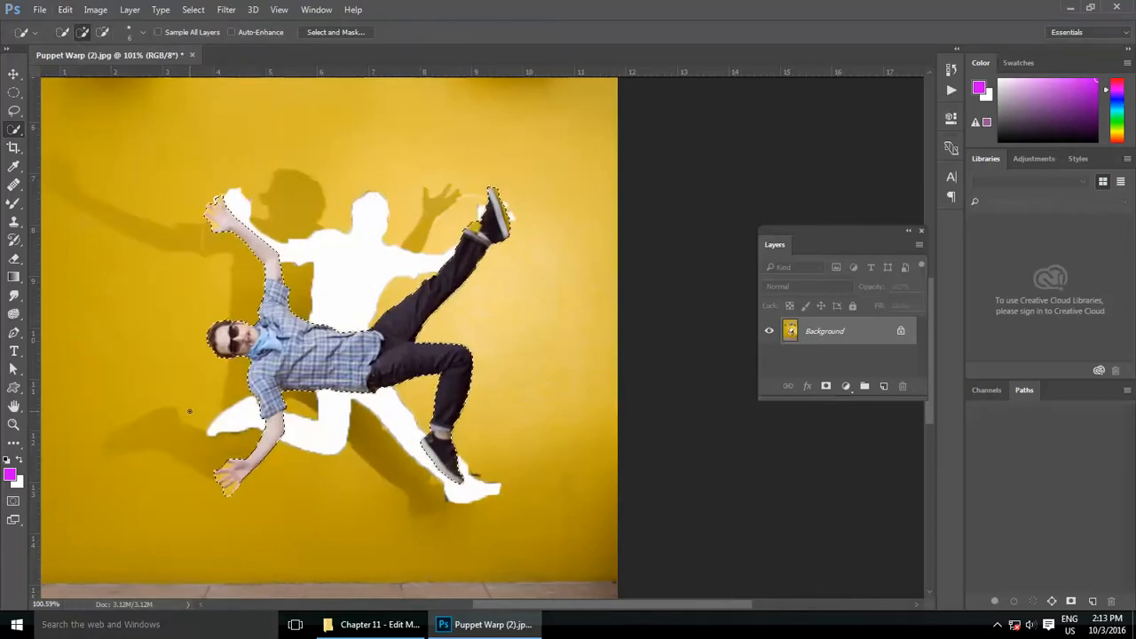
{"action": "key", "text": "ctrl+z"}
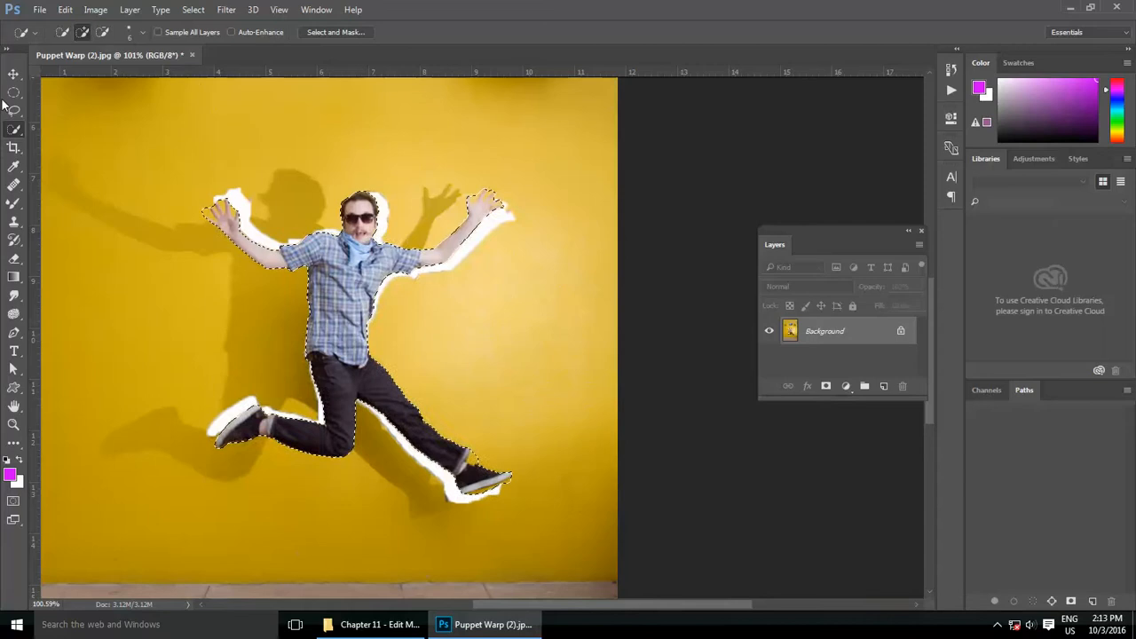
Step: Flip the selected man horizontally and then vertically
{"action": "left_click", "coordinate": [65, 8]}
{"action": "mouse_move", "coordinate": [233, 327]}
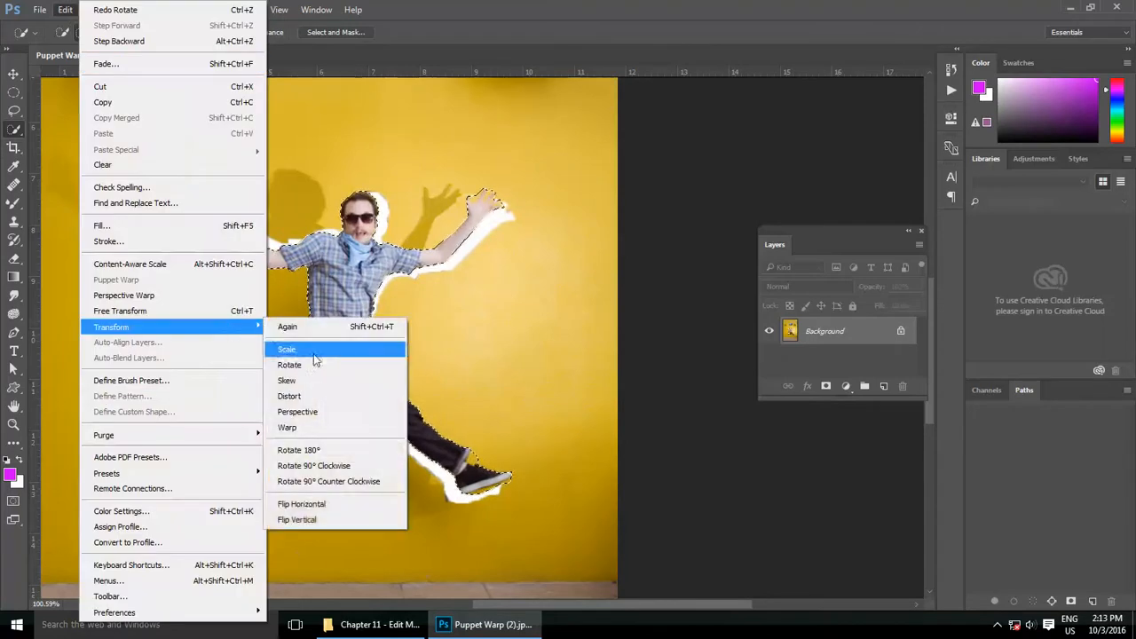
{"action": "left_click", "coordinate": [332, 508]}
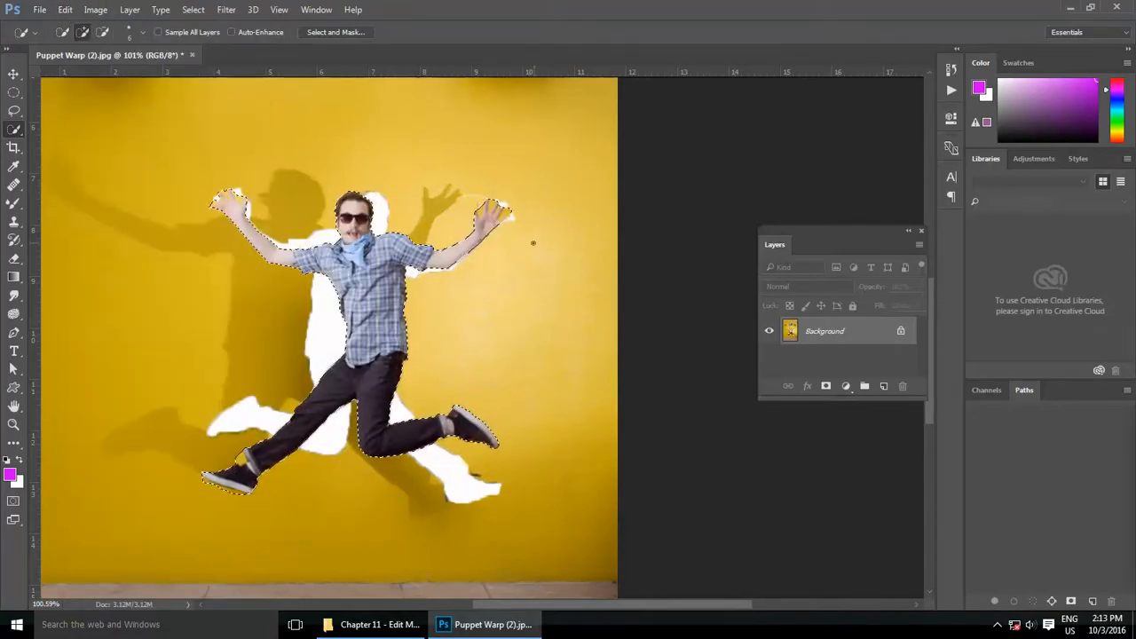
{"action": "left_click", "coordinate": [65, 8]}
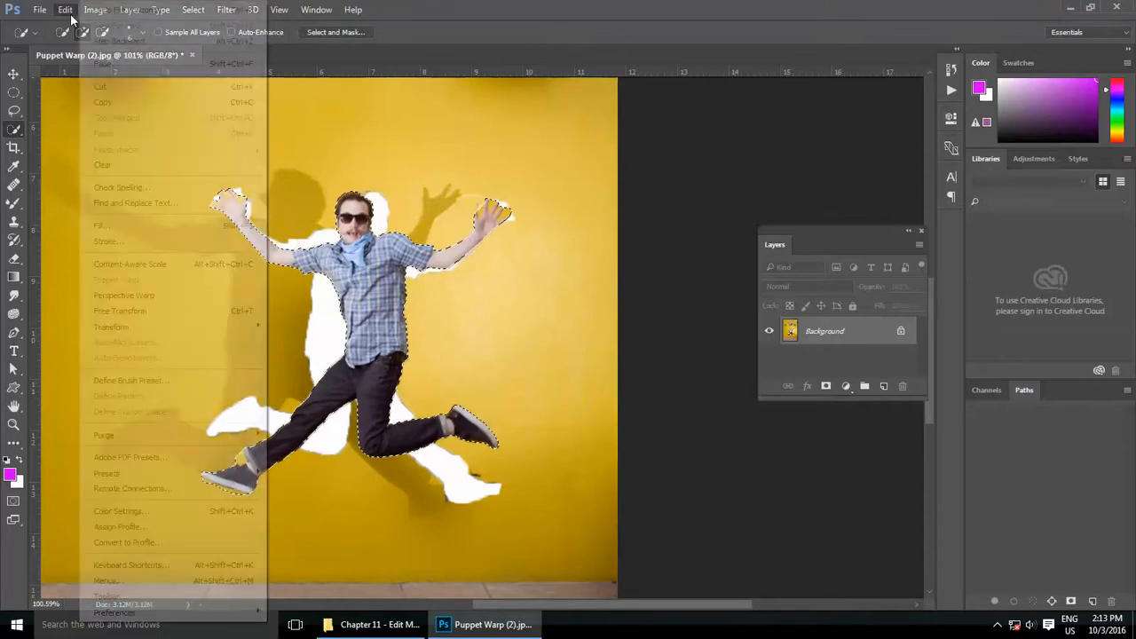
{"action": "mouse_move", "coordinate": [240, 328]}
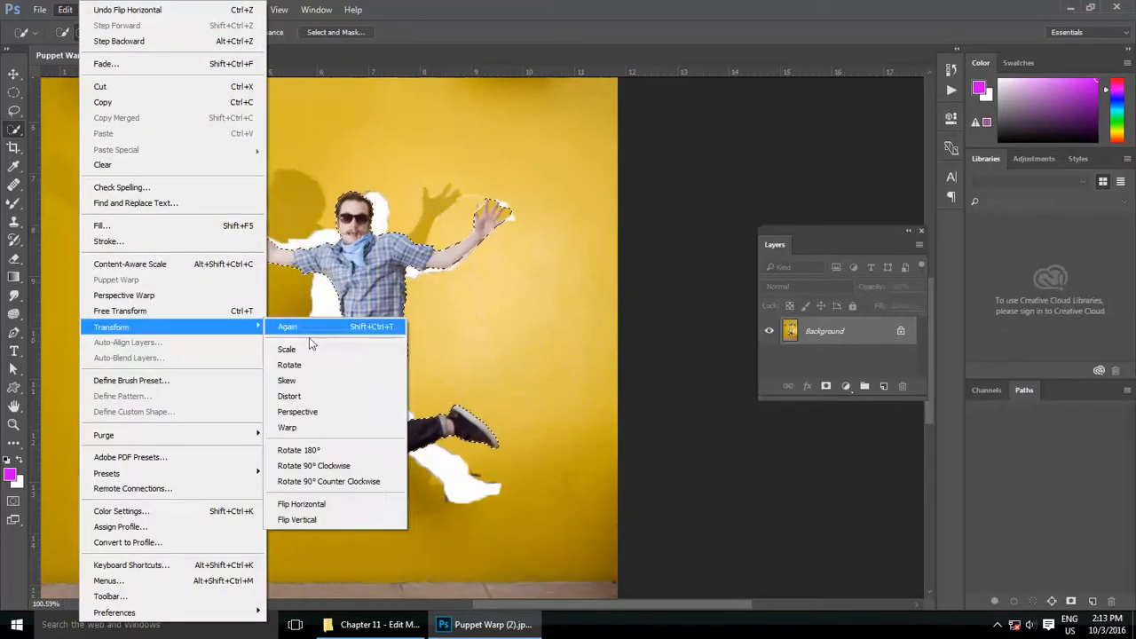
{"action": "left_click", "coordinate": [319, 520]}
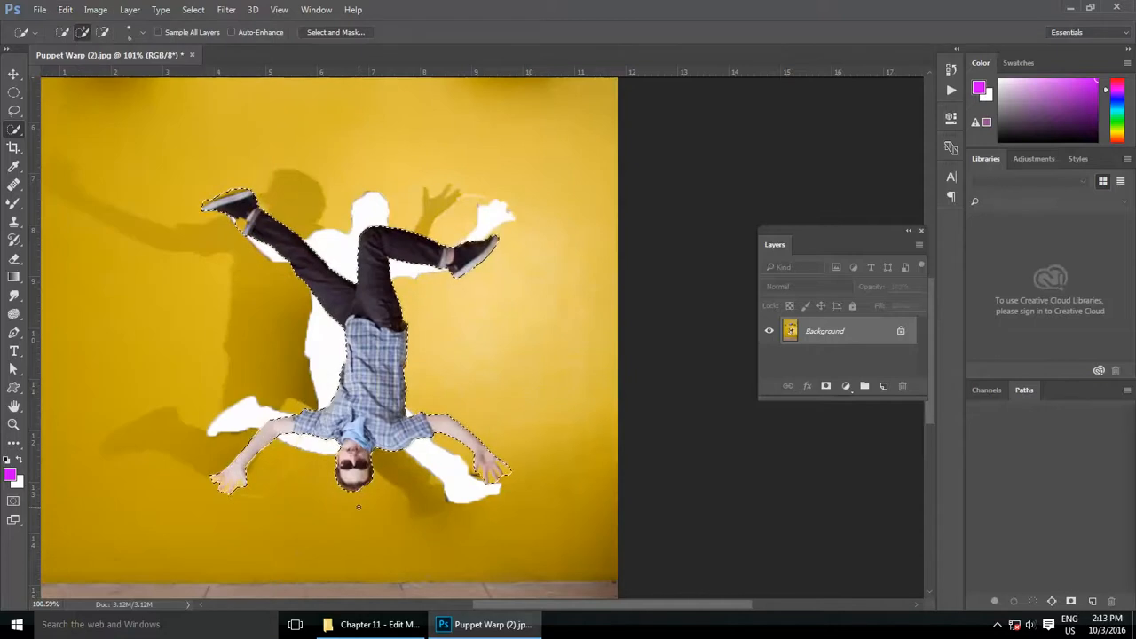
Step: Close the Puppet Warp (2).jpg document without saving its changes
{"action": "scroll", "coordinate": [359, 507], "scroll_direction": "down", "scroll_amount": 4}
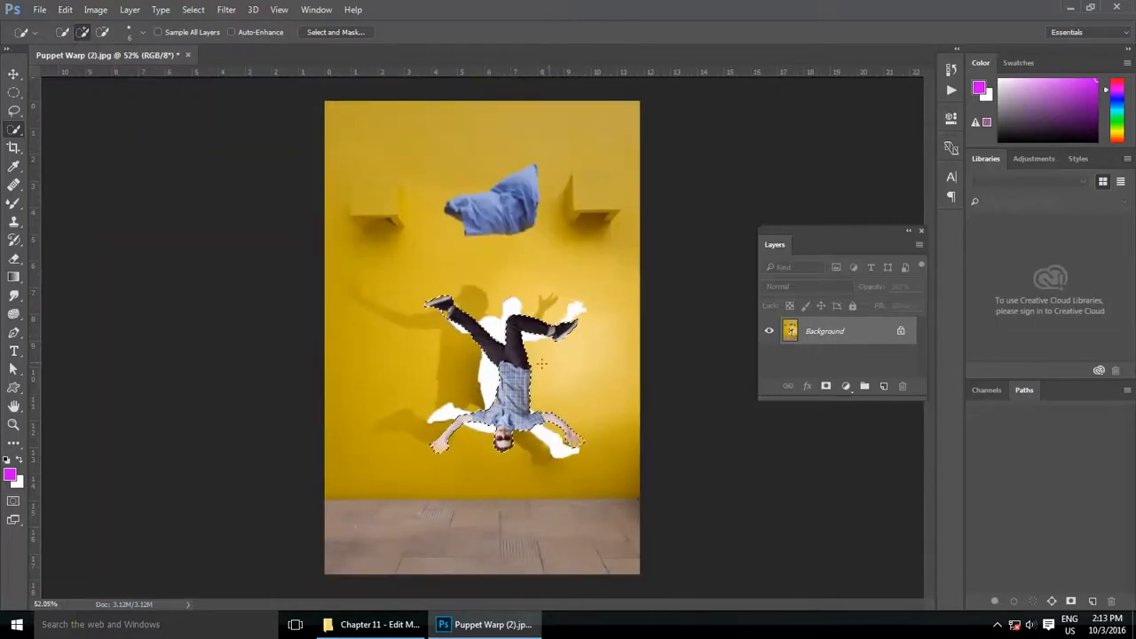
{"action": "scroll", "coordinate": [505, 345], "scroll_direction": "up", "scroll_amount": 4}
{"action": "scroll", "coordinate": [505, 345], "scroll_direction": "up", "scroll_amount": 3}
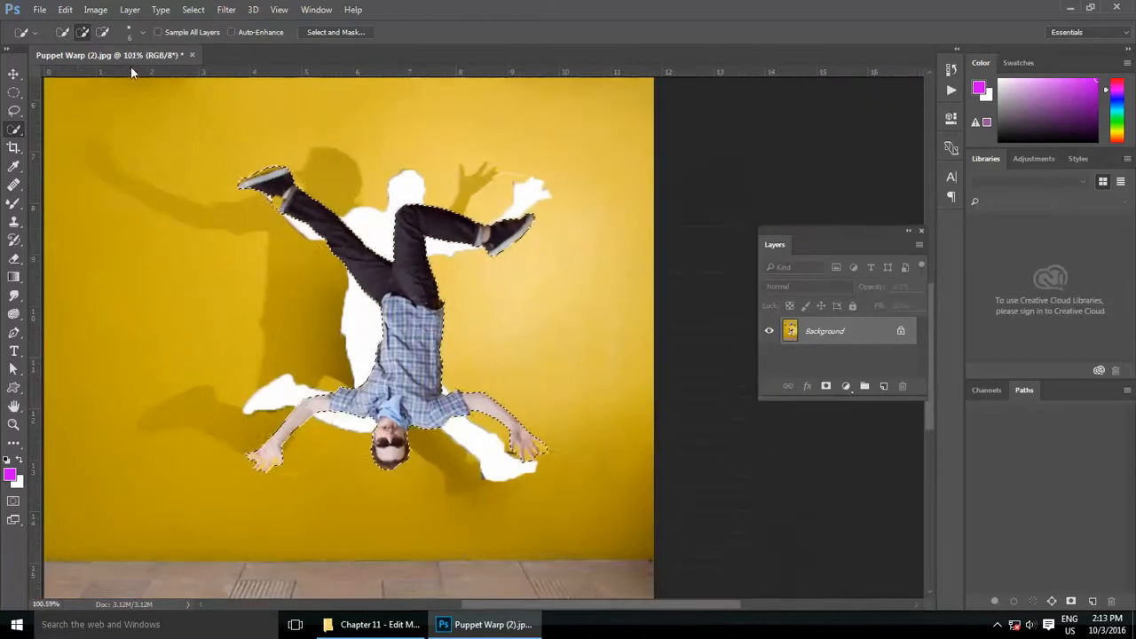
{"action": "left_click_drag", "start_coordinate": [127, 53], "coordinate": [197, 109]}
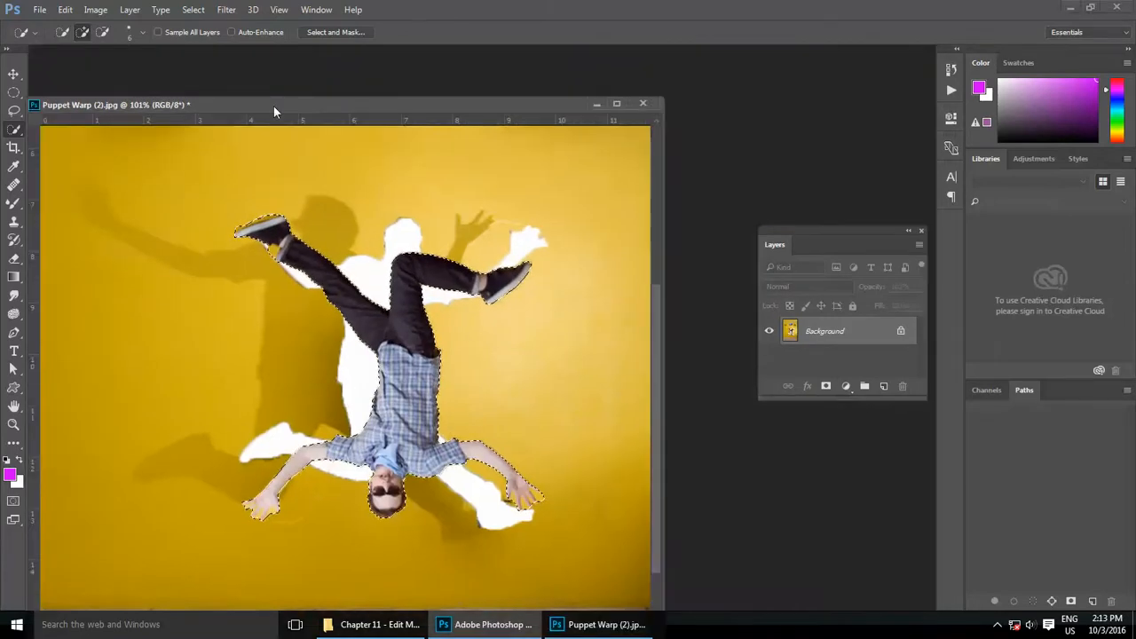
{"action": "left_click", "coordinate": [643, 104]}
{"action": "left_click", "coordinate": [576, 232]}
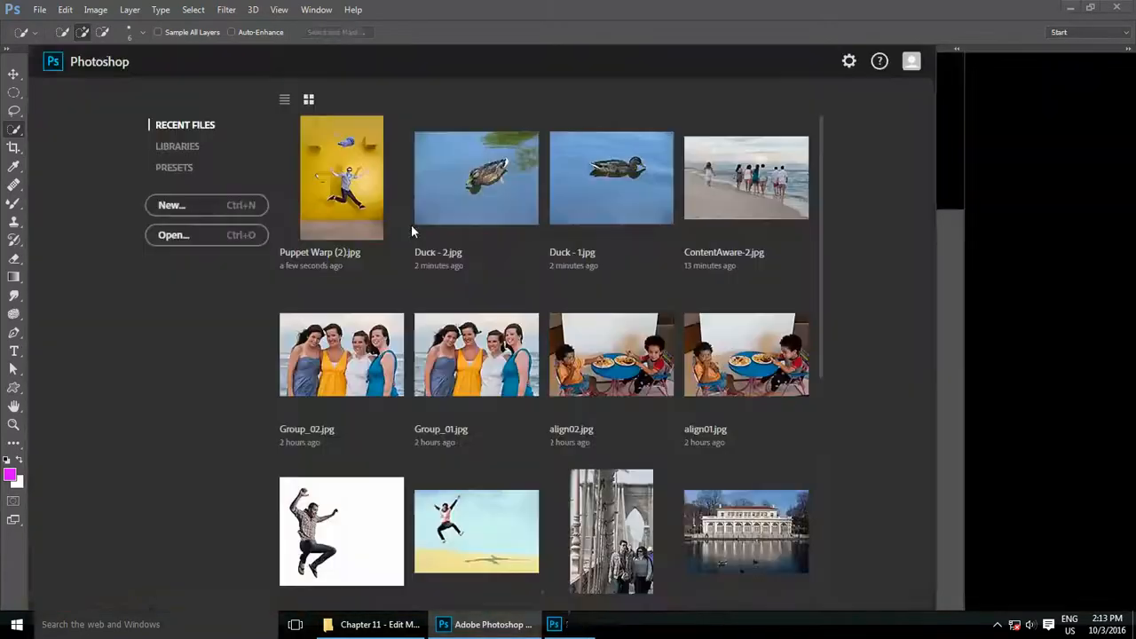
Step: Open the recent file FreeTransform.psd and hide its white Background layer
{"action": "left_click", "coordinate": [38, 11]}
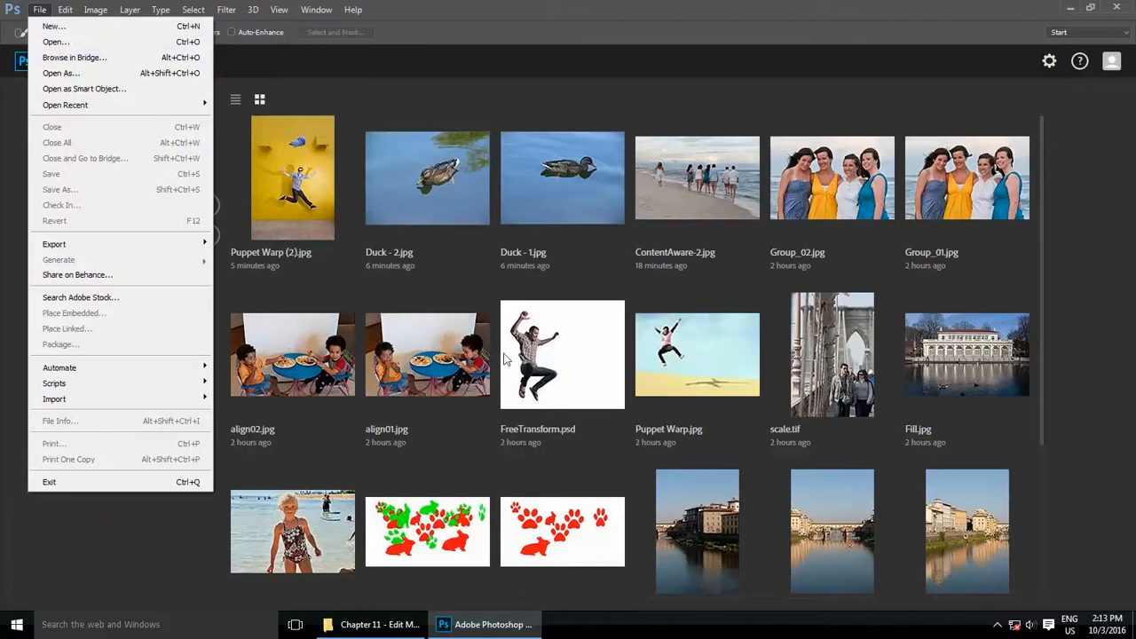
{"action": "left_click", "coordinate": [507, 358]}
{"action": "left_click", "coordinate": [529, 367]}
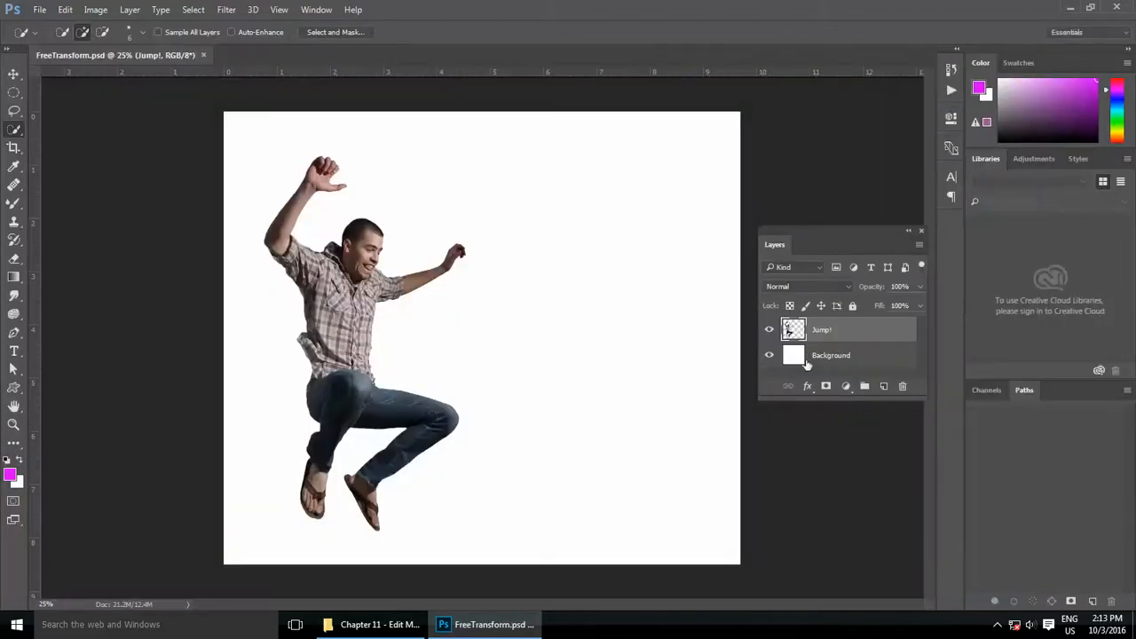
{"action": "left_click", "coordinate": [770, 356]}
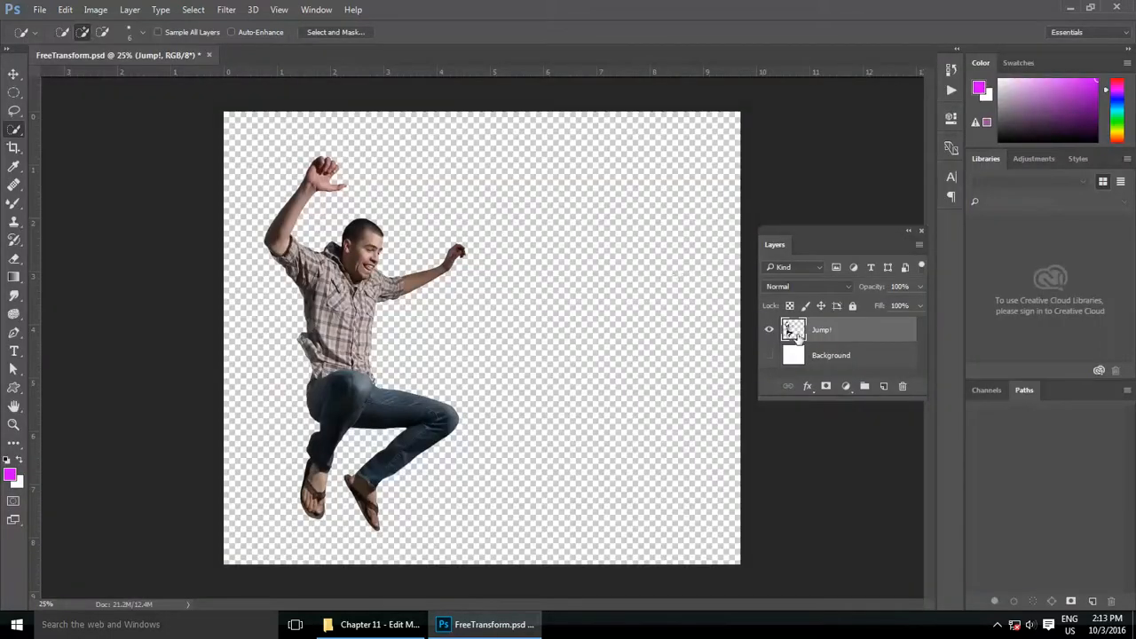
Step: Try scaling the Jump! layer proportionally with Free Transform, first to about 105% and then to about 99%
{"action": "left_click", "coordinate": [65, 11]}
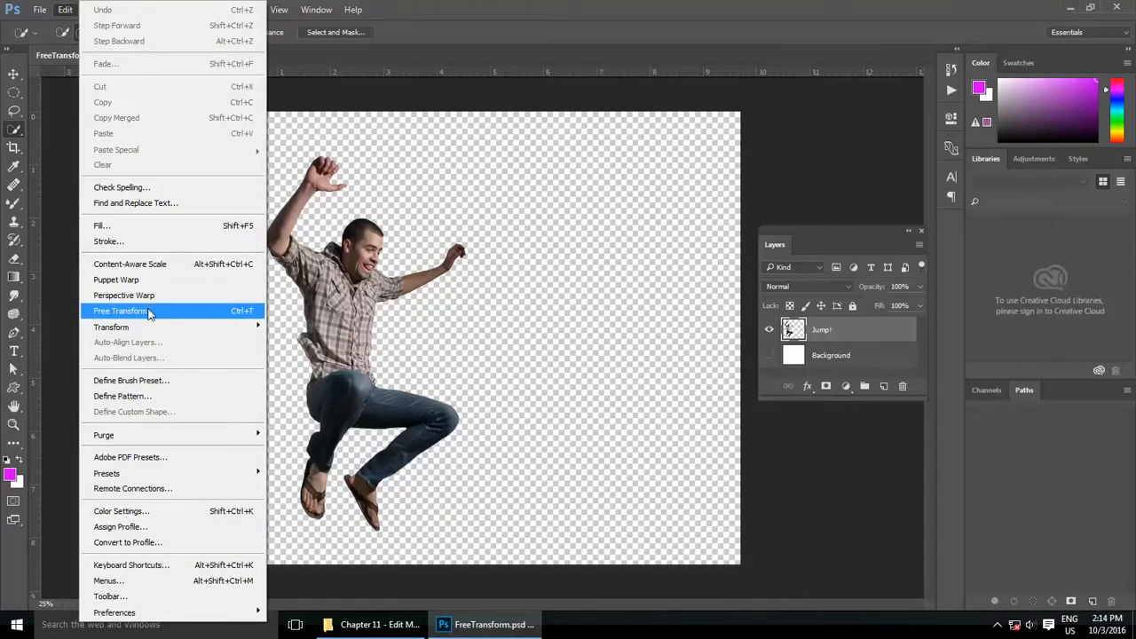
{"action": "mouse_move", "coordinate": [148, 329]}
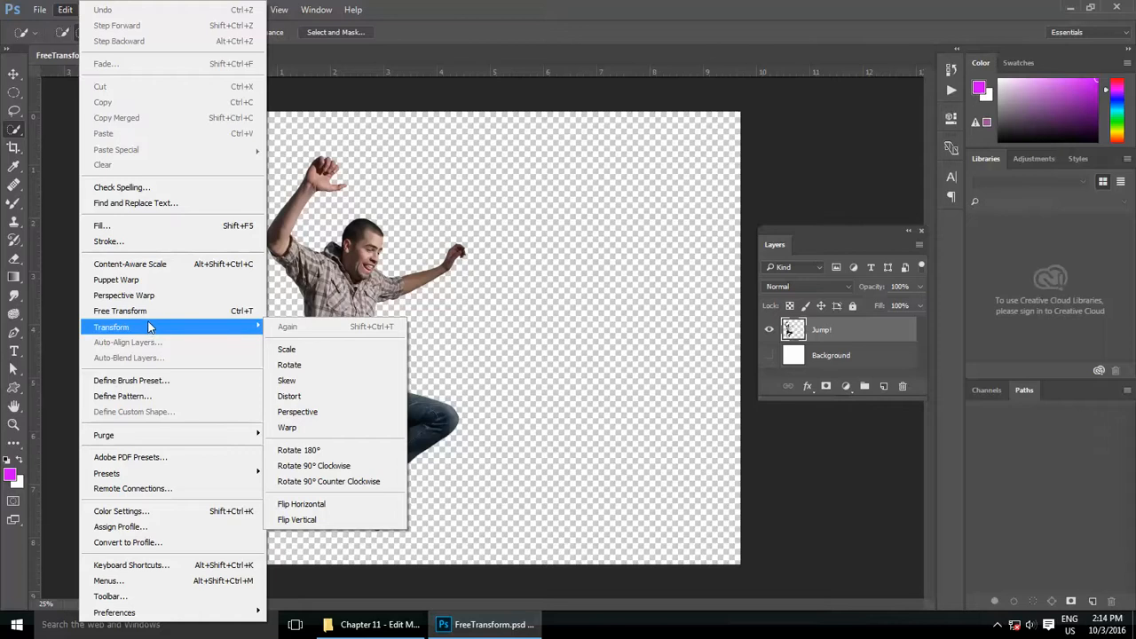
{"action": "left_click", "coordinate": [149, 318]}
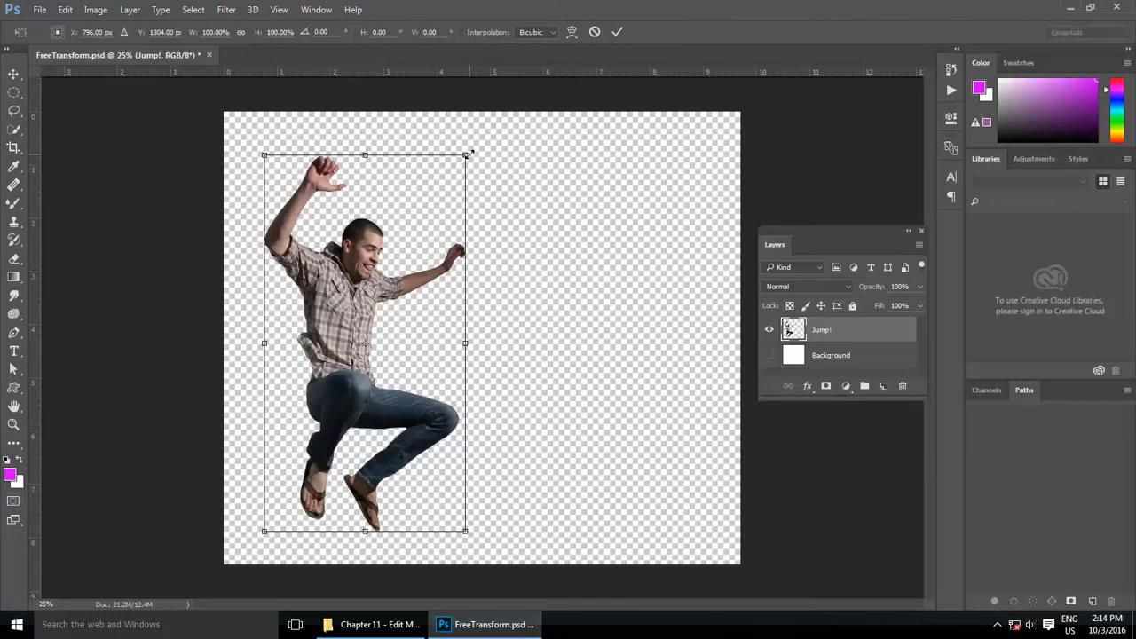
{"action": "left_click_drag", "start_coordinate": [468, 154], "coordinate": [559, 182]}
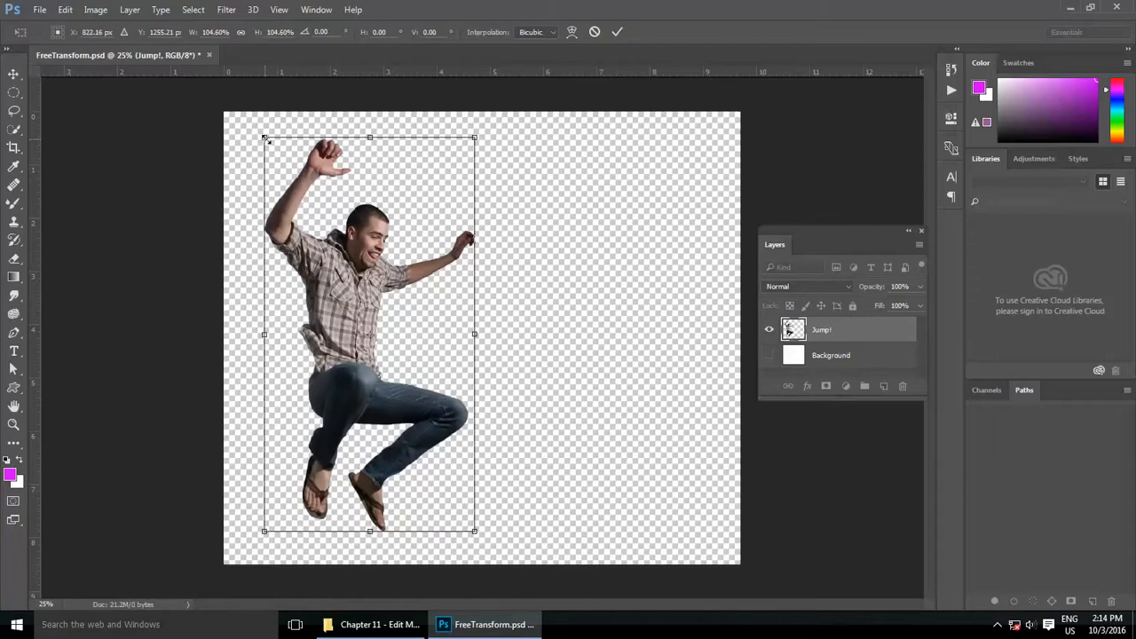
{"action": "left_click_drag", "start_coordinate": [265, 138], "coordinate": [280, 169]}
{"action": "left_click_drag", "start_coordinate": [480, 170], "coordinate": [498, 213]}
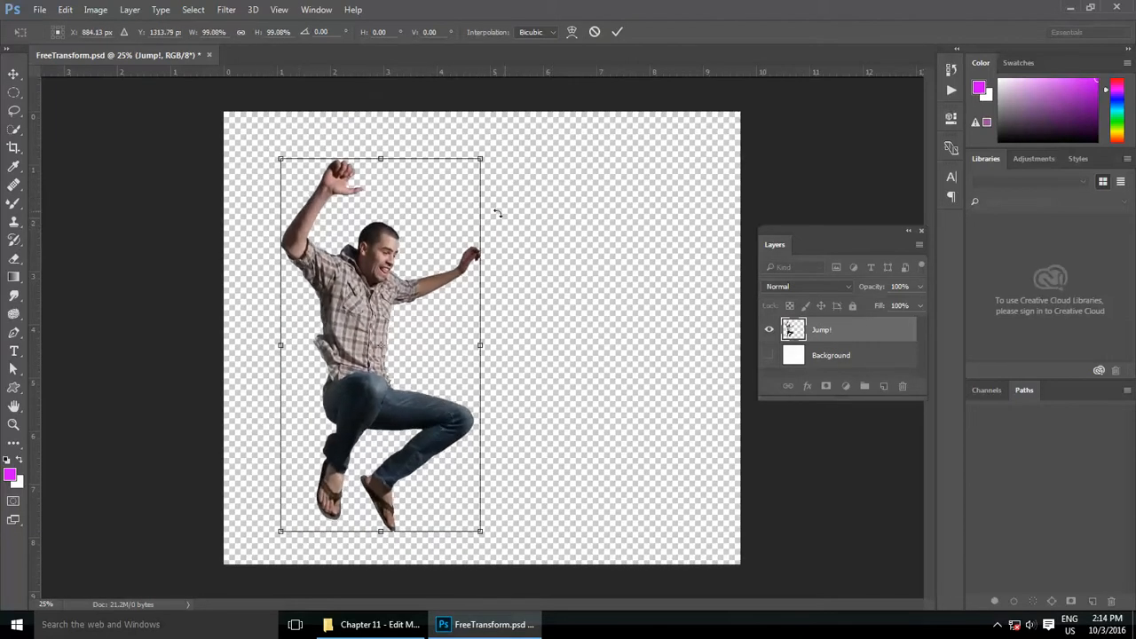
Step: Try rotating the Jump! layer by about 0.8° and slightly adjusting its upper-left corner in Perspective mode, and cancel the whole transform
{"action": "right_click", "coordinate": [398, 225]}
{"action": "left_click", "coordinate": [441, 266]}
{"action": "mouse_move", "coordinate": [503, 153]}
{"action": "left_mouse_down"}
{"action": "mouse_move", "coordinate": [536, 195]}
{"action": "mouse_move", "coordinate": [449, 143]}
{"action": "mouse_move", "coordinate": [486, 168]}
{"action": "left_mouse_up"}
{"action": "right_click", "coordinate": [385, 229]}
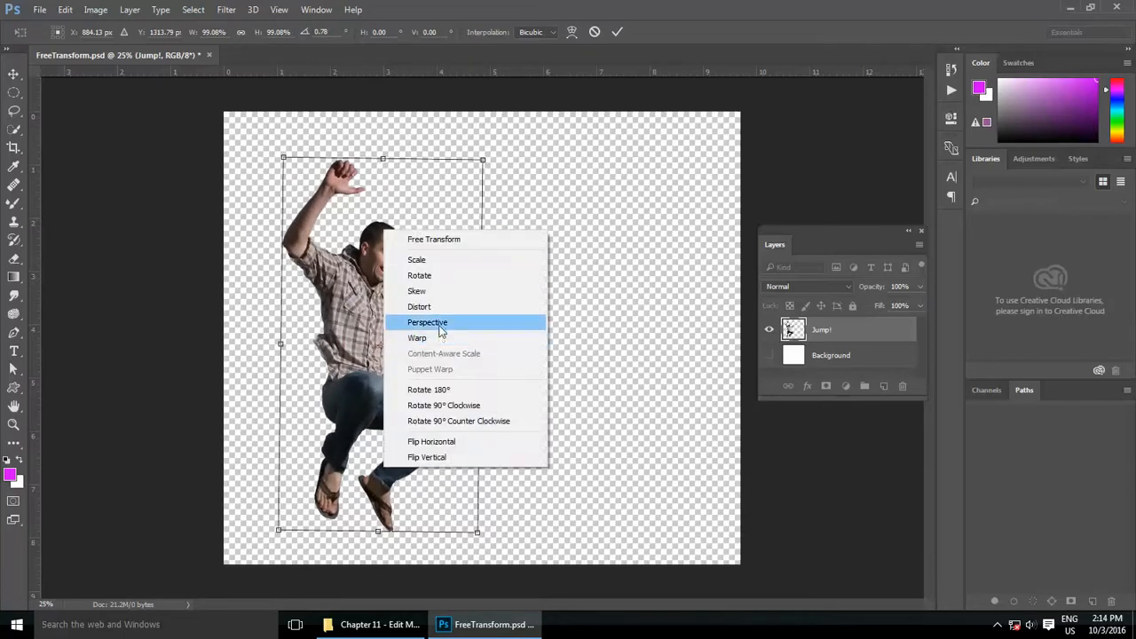
{"action": "left_click", "coordinate": [441, 327]}
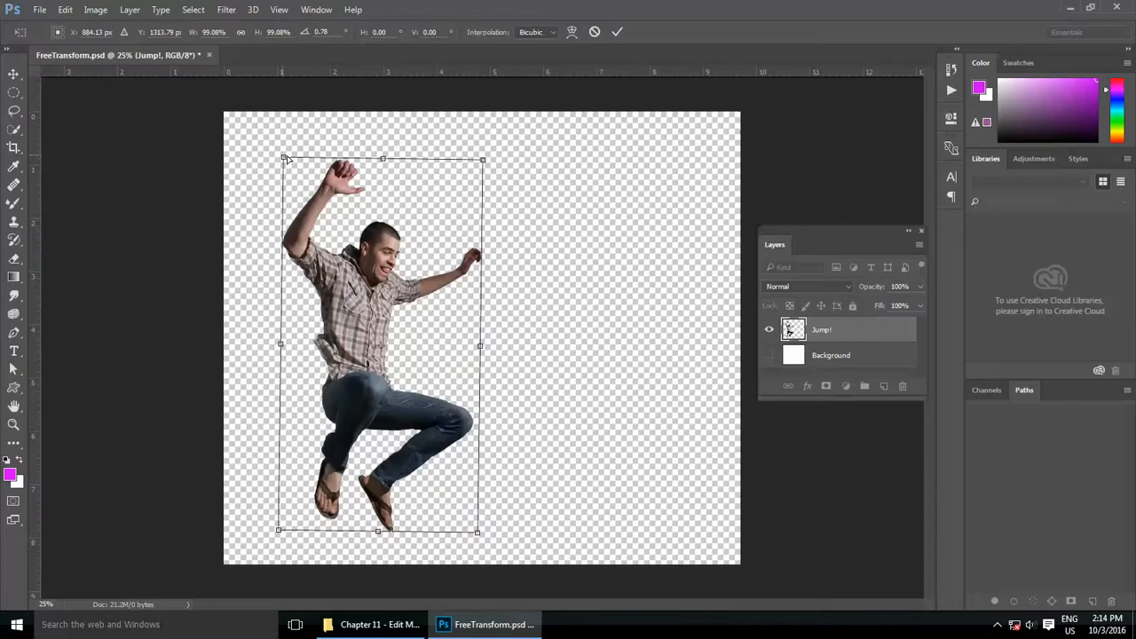
{"action": "mouse_move", "coordinate": [284, 158]}
{"action": "left_mouse_down"}
{"action": "mouse_move", "coordinate": [329, 157]}
{"action": "mouse_move", "coordinate": [234, 157]}
{"action": "mouse_move", "coordinate": [284, 157]}
{"action": "left_mouse_up"}
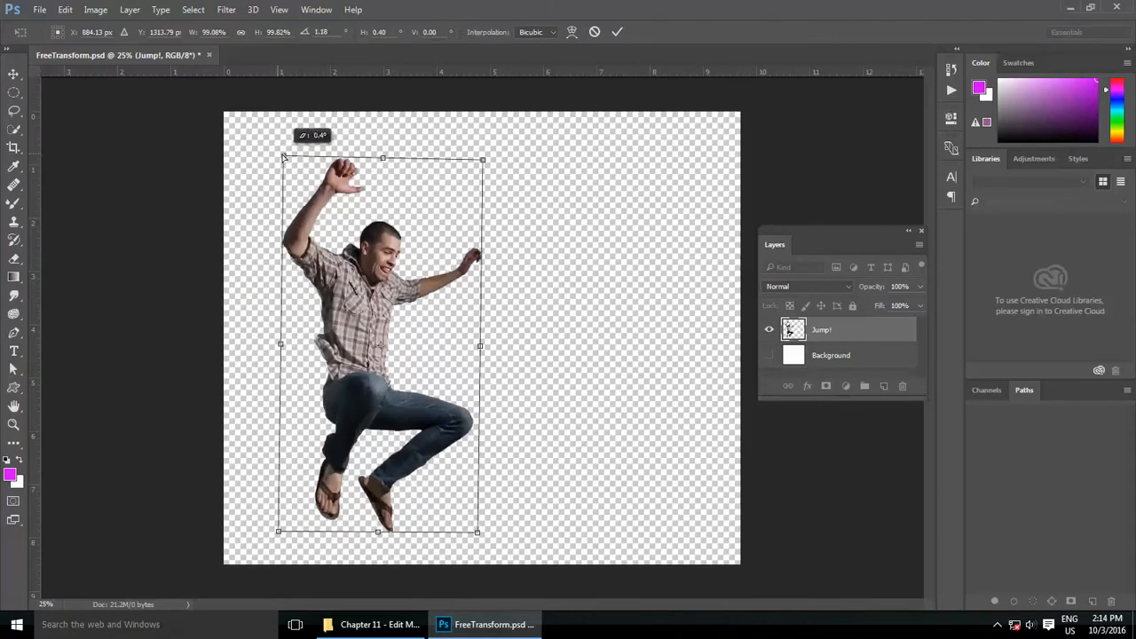
{"action": "left_click", "coordinate": [595, 32]}
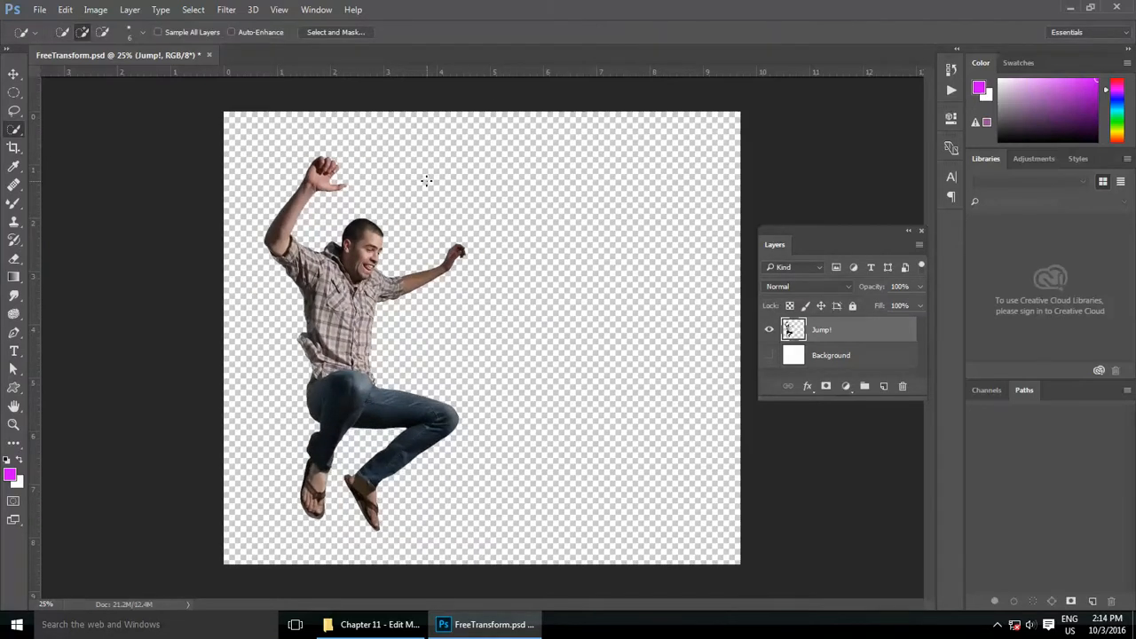
Step: Try flipping the Jump! layer horizontally and vertically within Free Transform, and cancel the transform
{"action": "key", "text": "v"}
{"action": "key", "text": "ctrl+t"}
{"action": "right_click", "coordinate": [389, 259]}
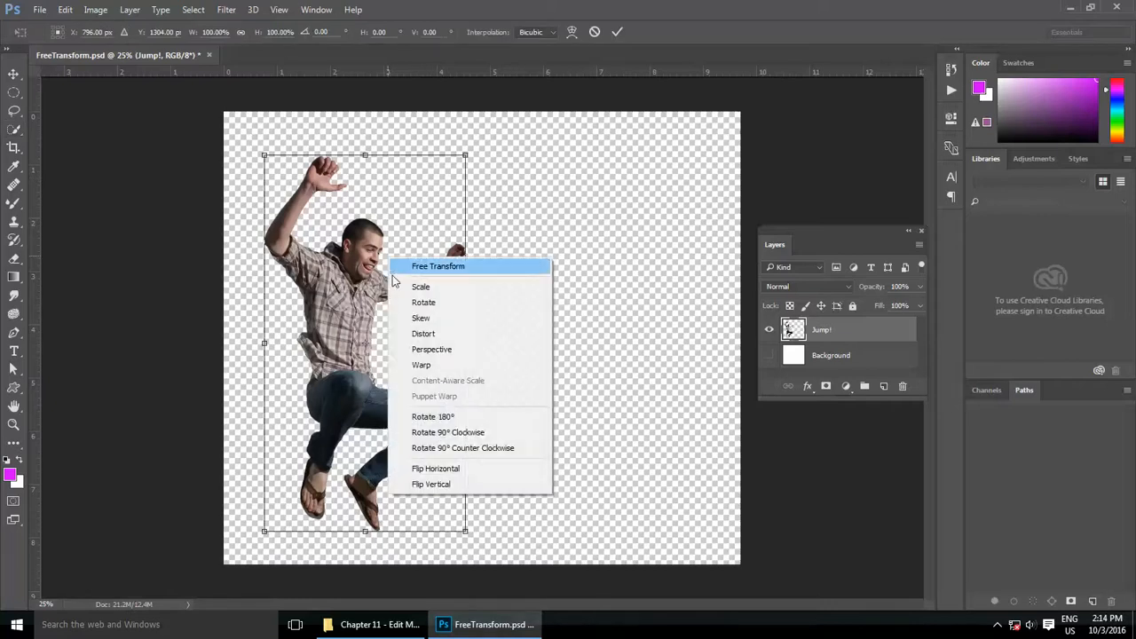
{"action": "left_click", "coordinate": [435, 468]}
{"action": "right_click", "coordinate": [402, 213]}
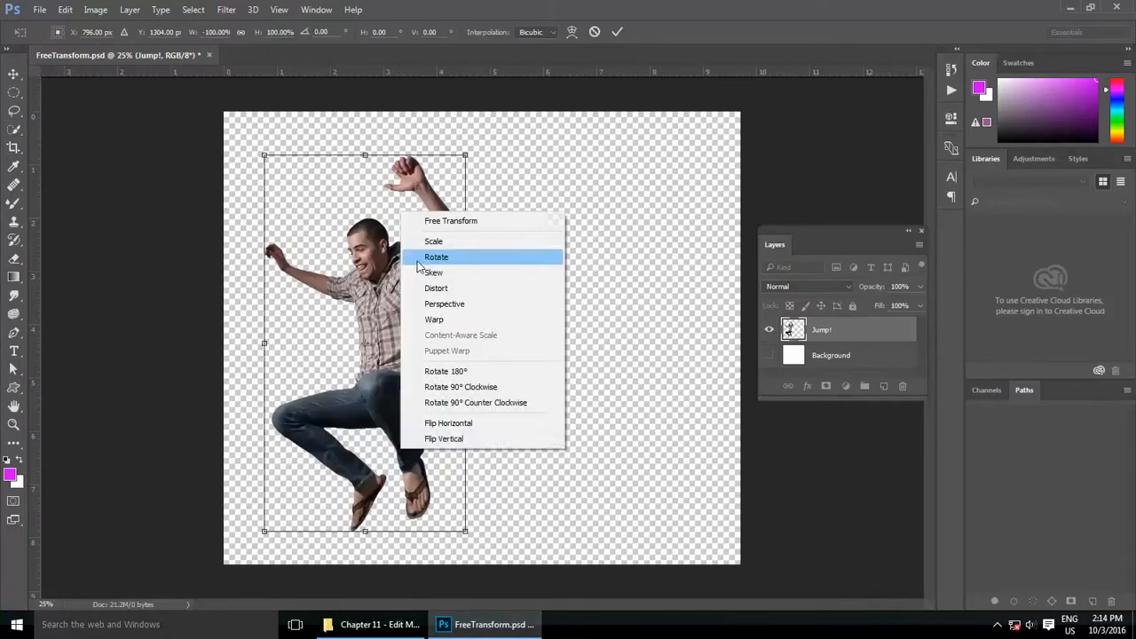
{"action": "left_click", "coordinate": [446, 440]}
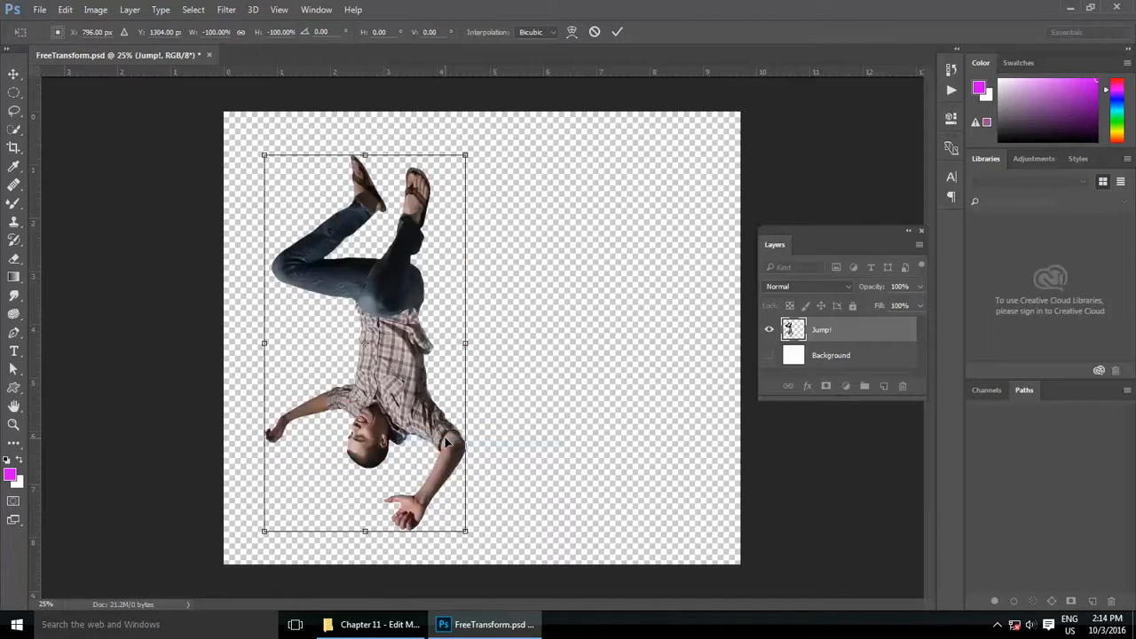
{"action": "key", "text": "Escape"}
{"action": "left_click", "coordinate": [67, 13]}
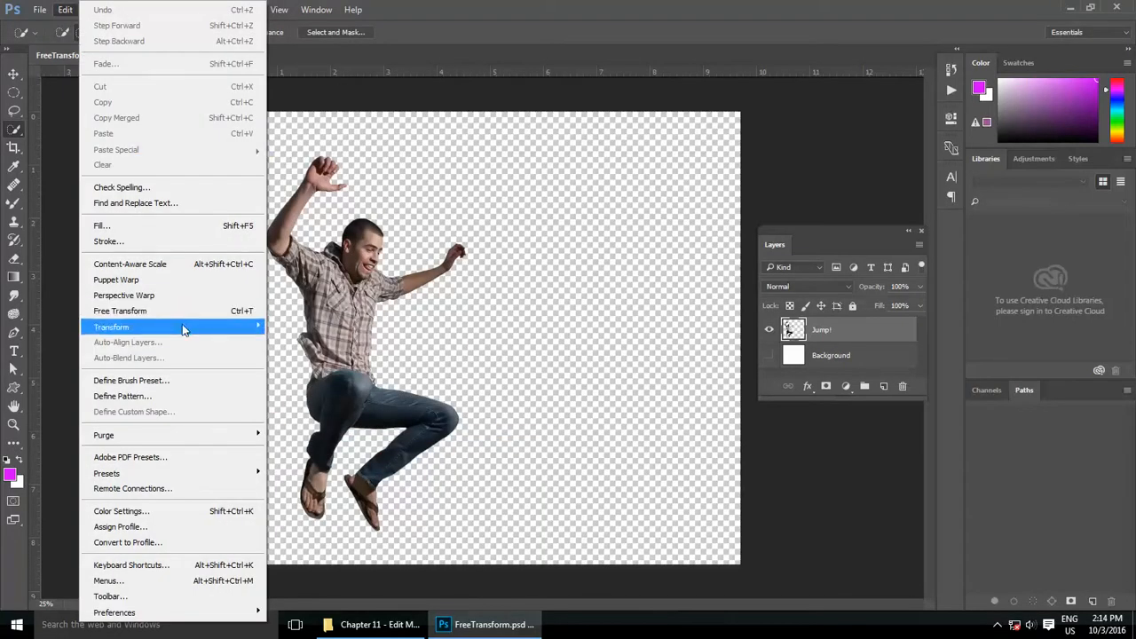
{"action": "left_click", "coordinate": [562, 299]}
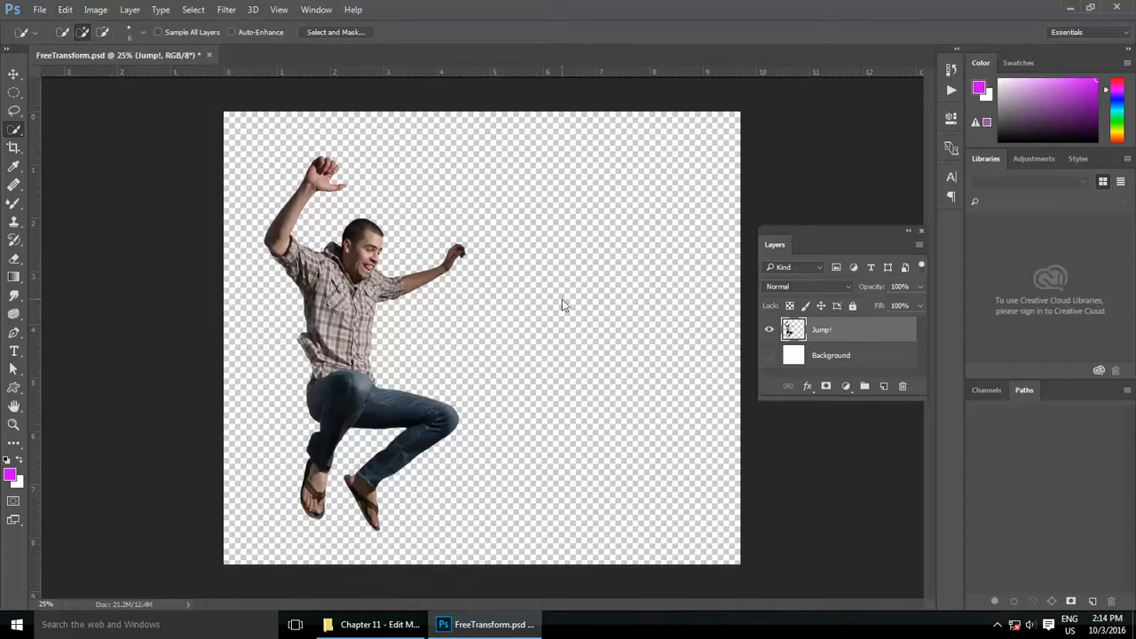